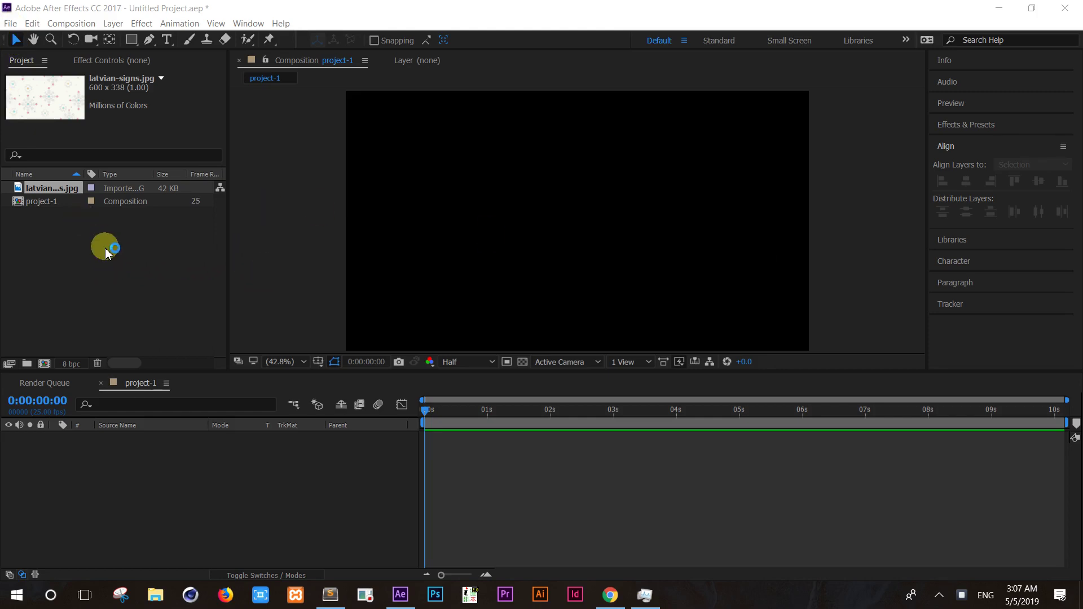
# - Import the pink lily PNG (585 x 600) from the After Effects folder into the project
pyautogui.click(13, 24)
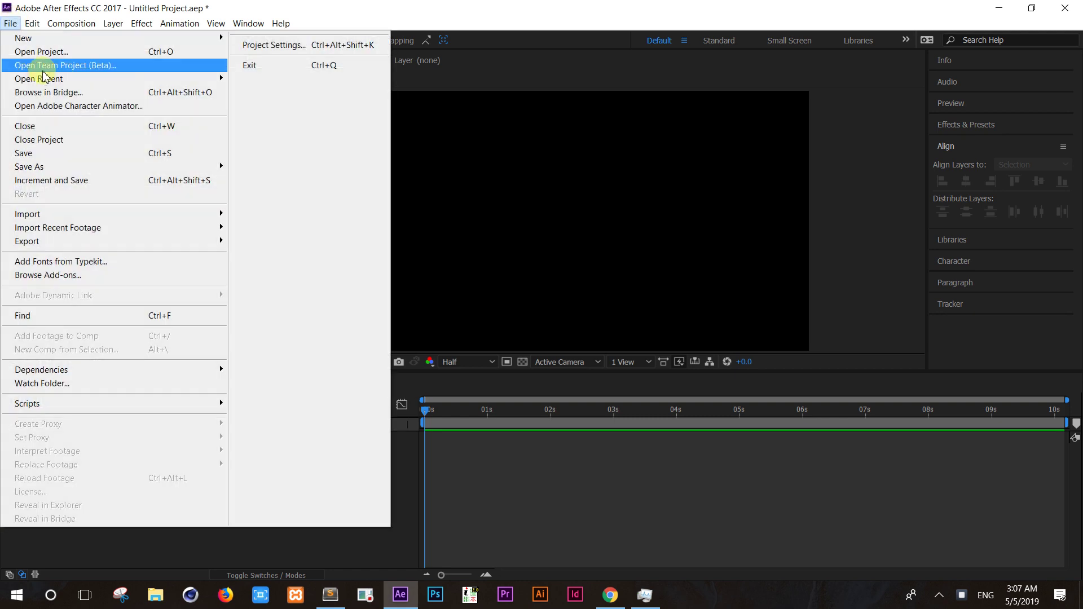
pyautogui.moveTo(113, 214)
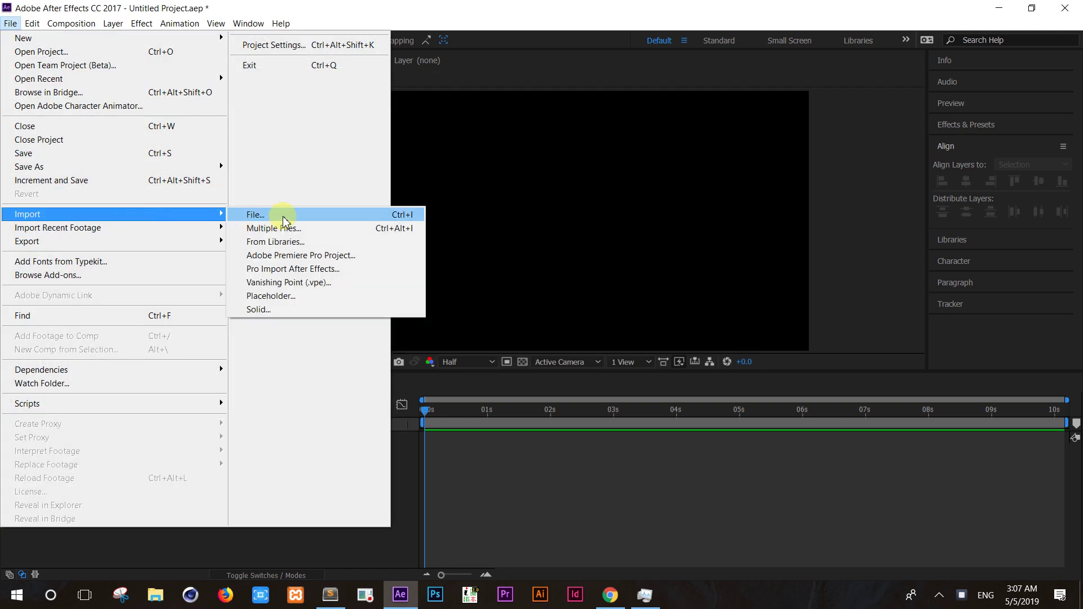
pyautogui.click(255, 217)
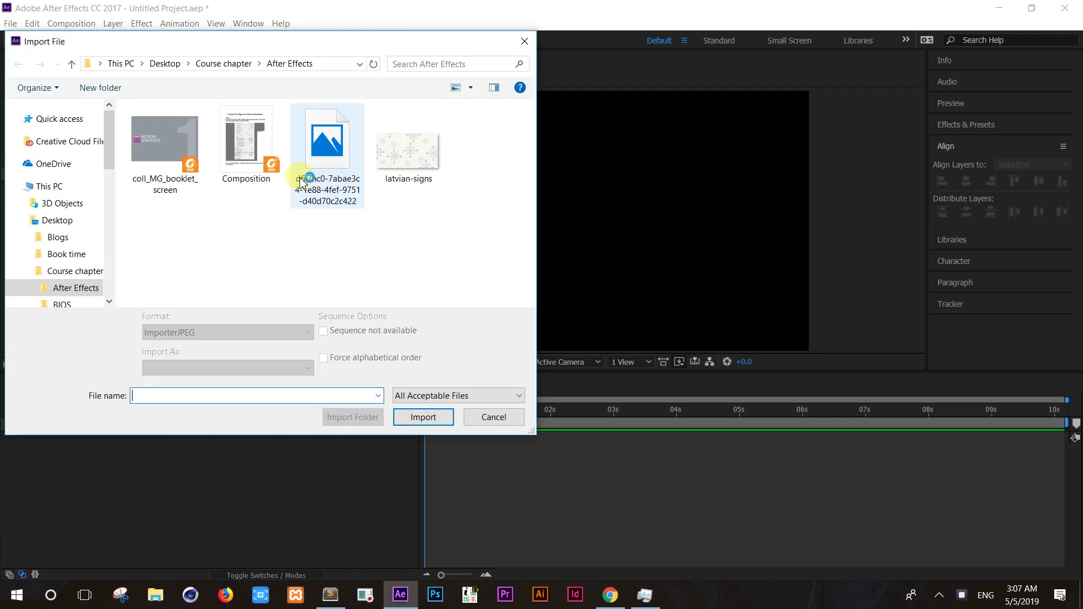
pyautogui.click(310, 177)
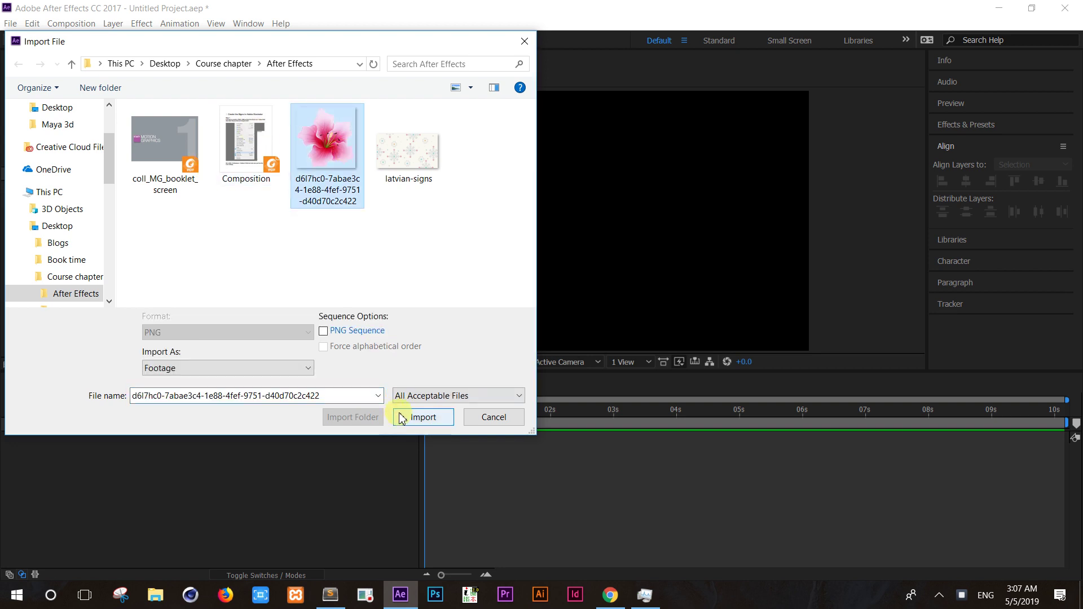
pyautogui.click(405, 416)
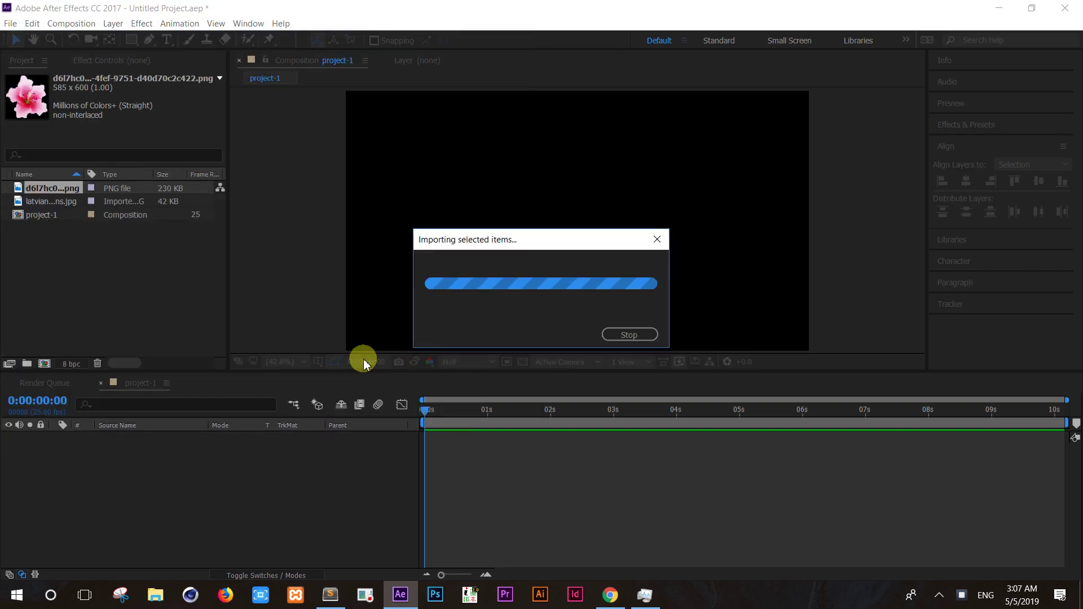
# - Add the lily PNG to the project-1 timeline as layer 1 and scale it down slightly
pyautogui.moveTo(51, 188); pyautogui.dragTo(181, 463)
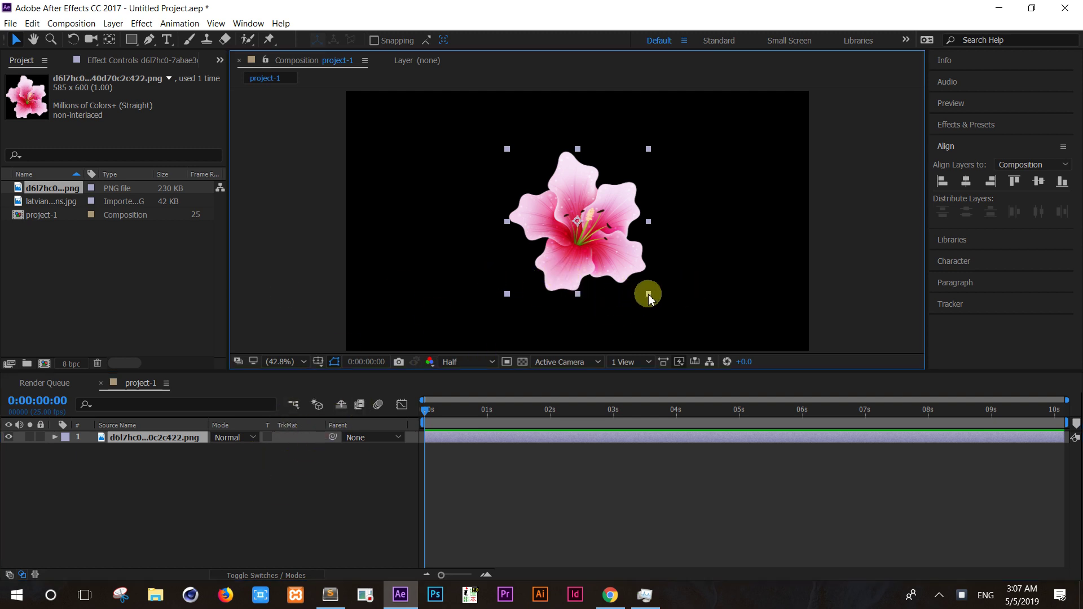
pyautogui.moveTo(648, 294); pyautogui.dragTo(634, 277)
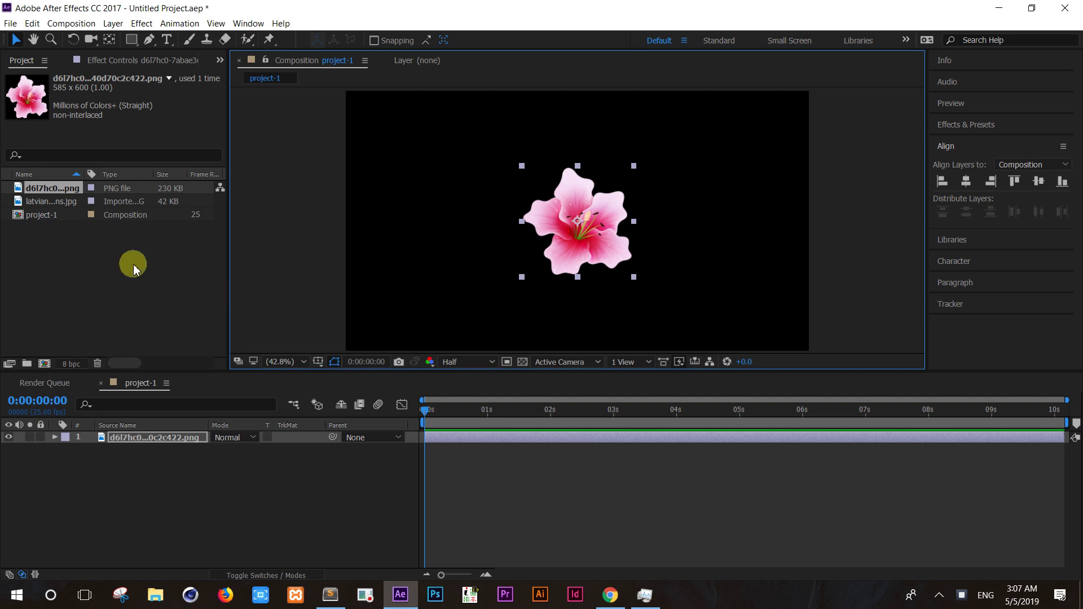
# - Keyframe the lily's Scale from 79.2% at 0 s to 19.2% at 0:00:01:24, then rewind
pyautogui.click(54, 438)
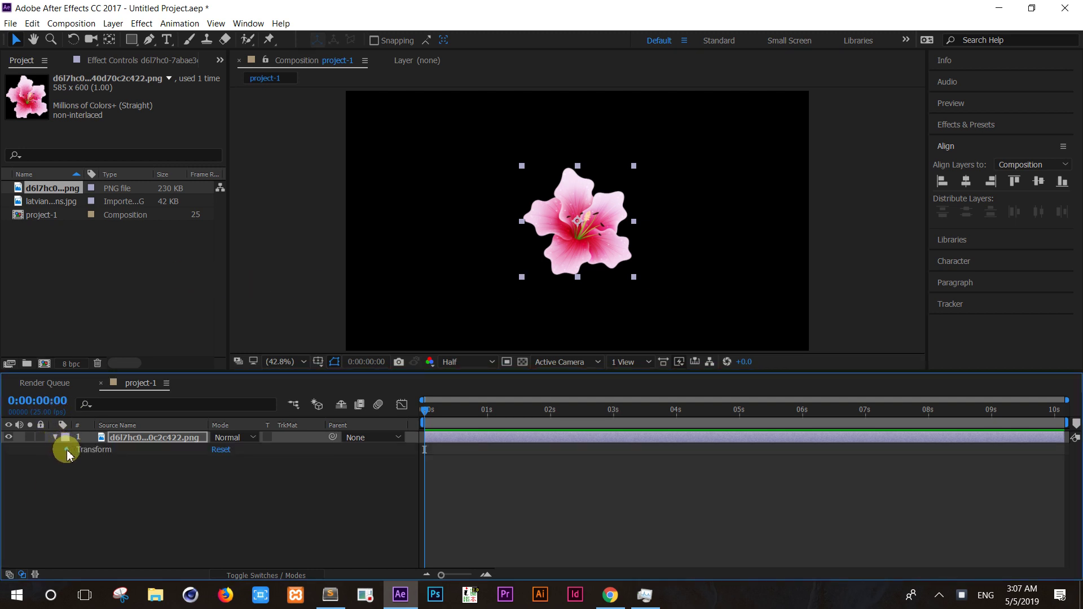
pyautogui.click(67, 451)
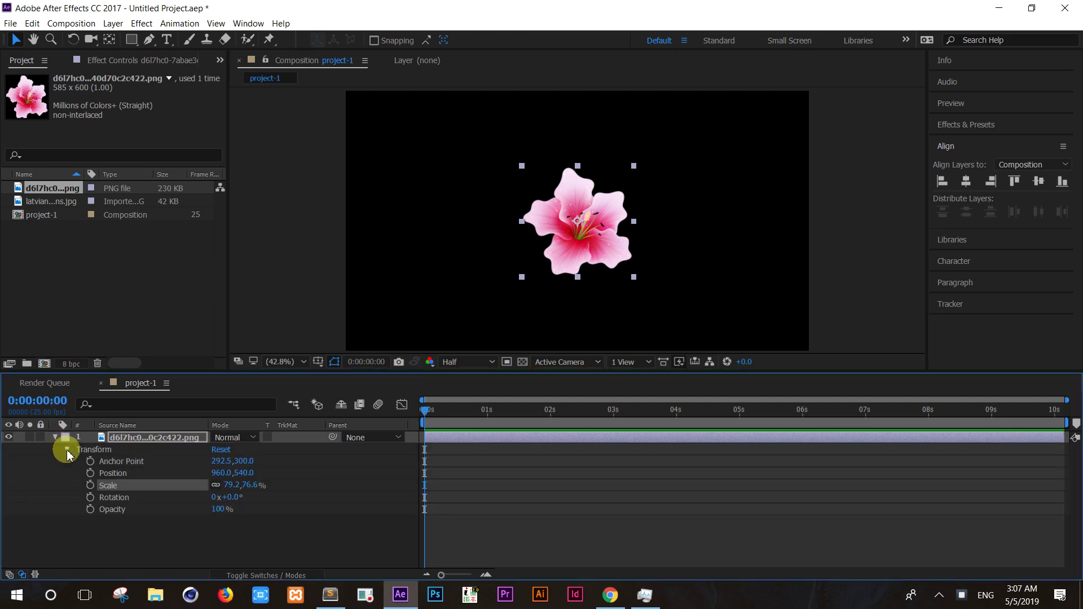
pyautogui.click(90, 486)
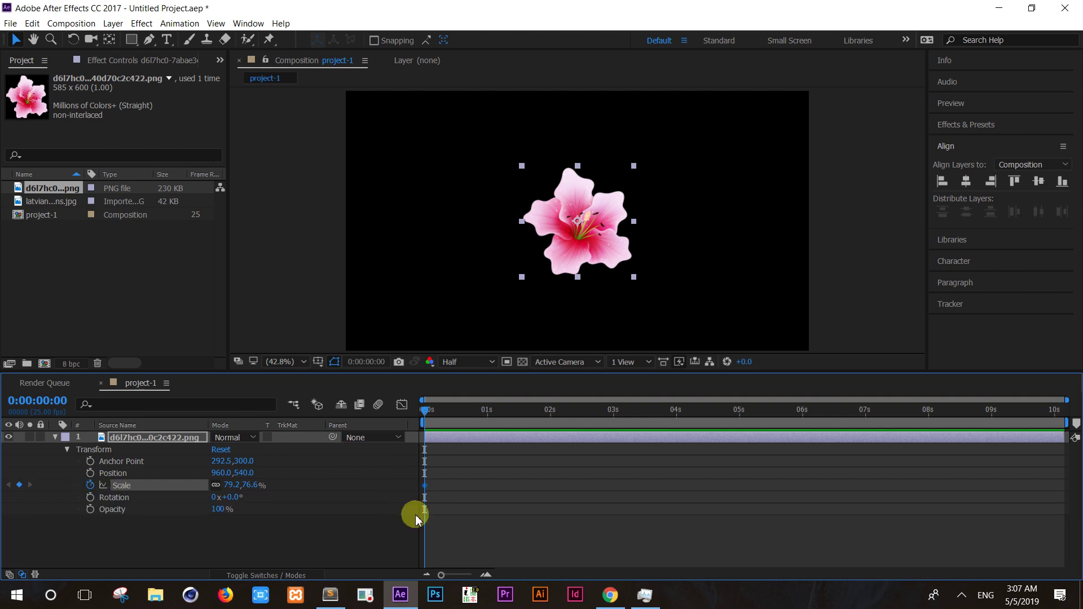
pyautogui.moveTo(427, 411); pyautogui.dragTo(504, 423)
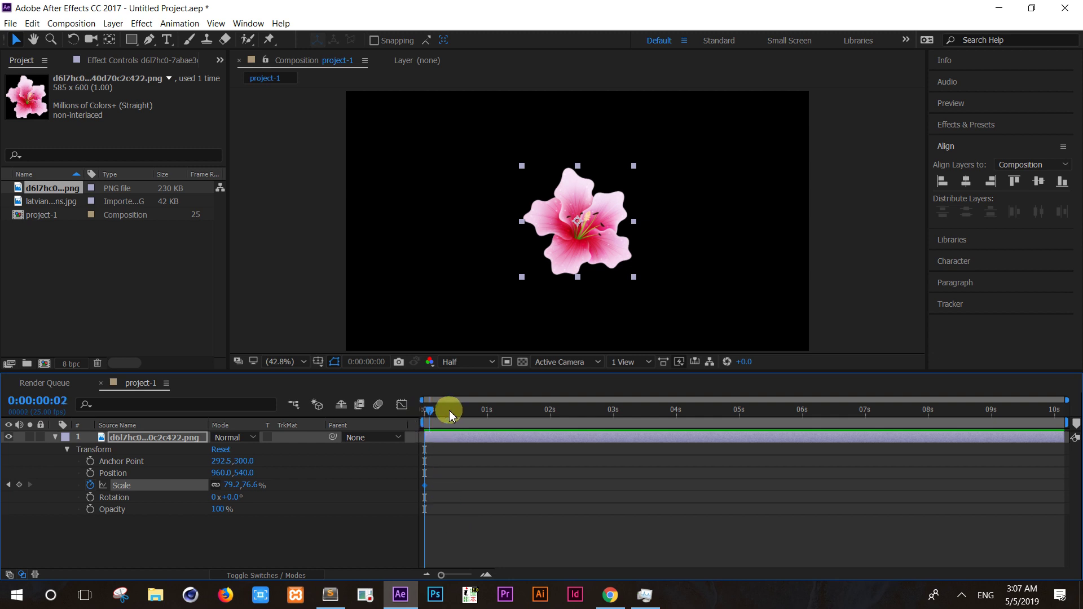
pyautogui.click(427, 485)
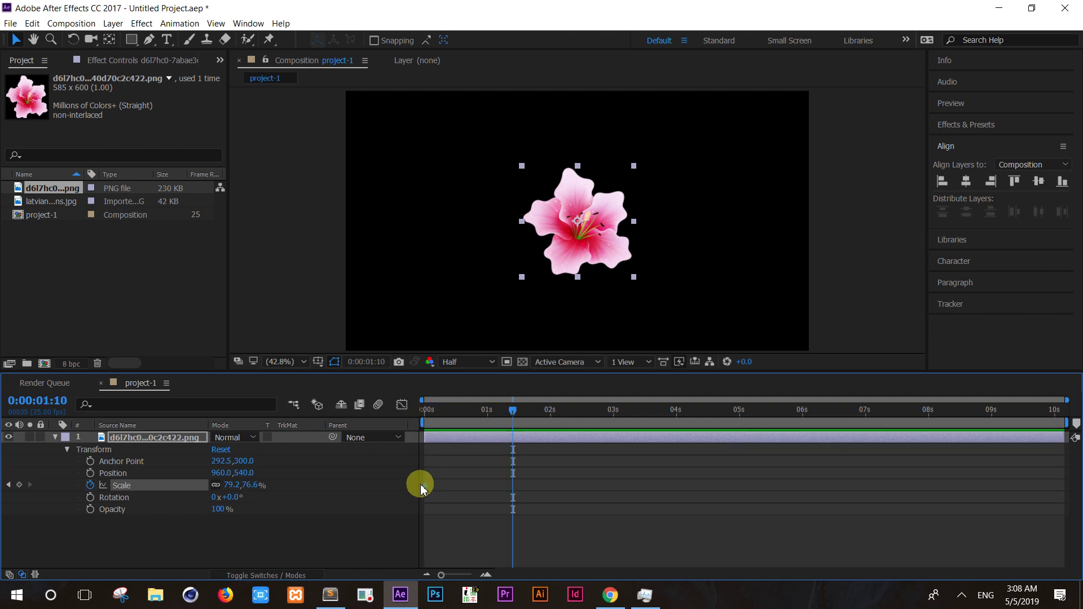
pyautogui.moveTo(514, 411); pyautogui.dragTo(548, 409)
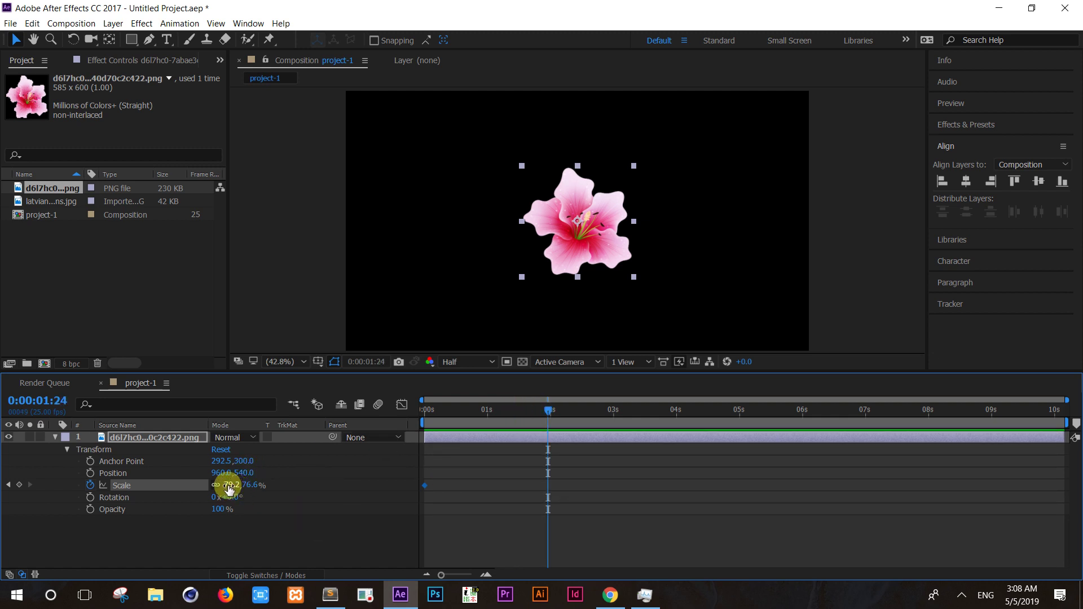
pyautogui.moveTo(225, 485); pyautogui.dragTo(188, 490)
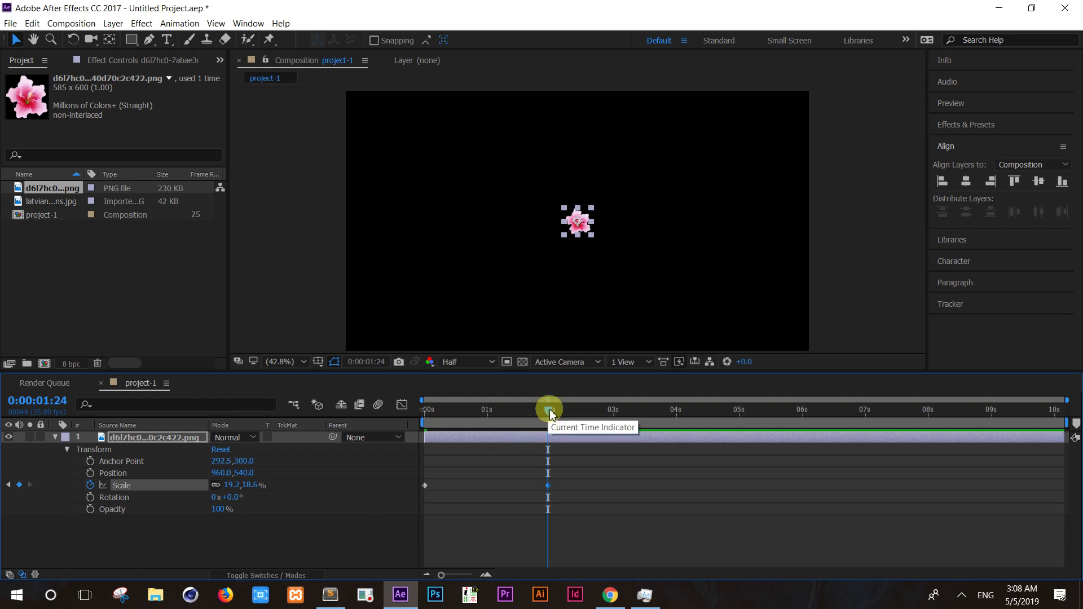
pyautogui.moveTo(474, 415); pyautogui.dragTo(404, 429)
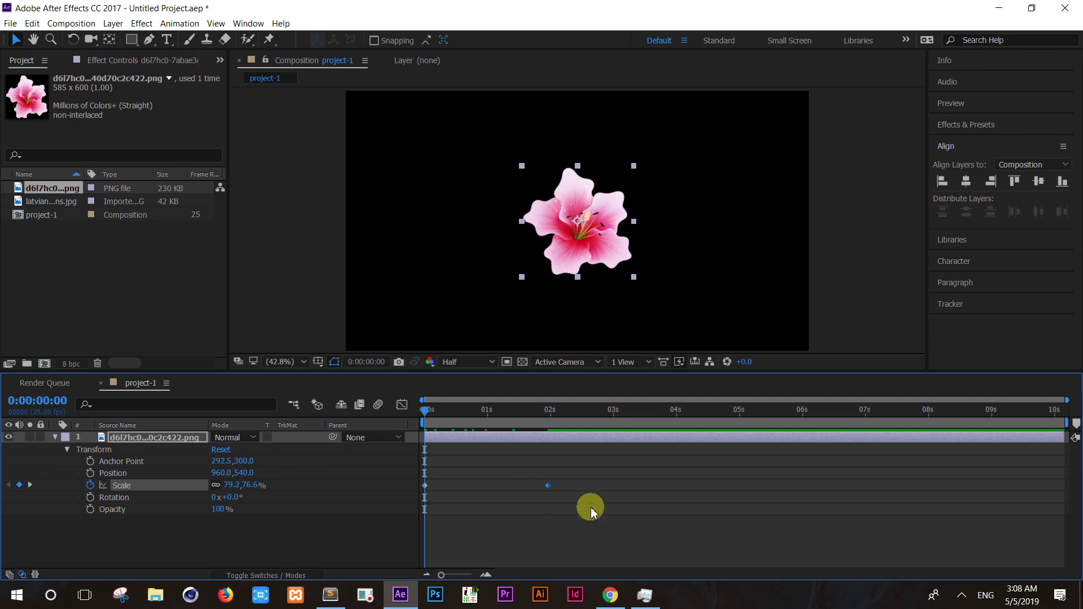
# - Preview the shrinking lily and stop playback at 0:00:01:16 (scale 29.0%)
pyautogui.press('space')
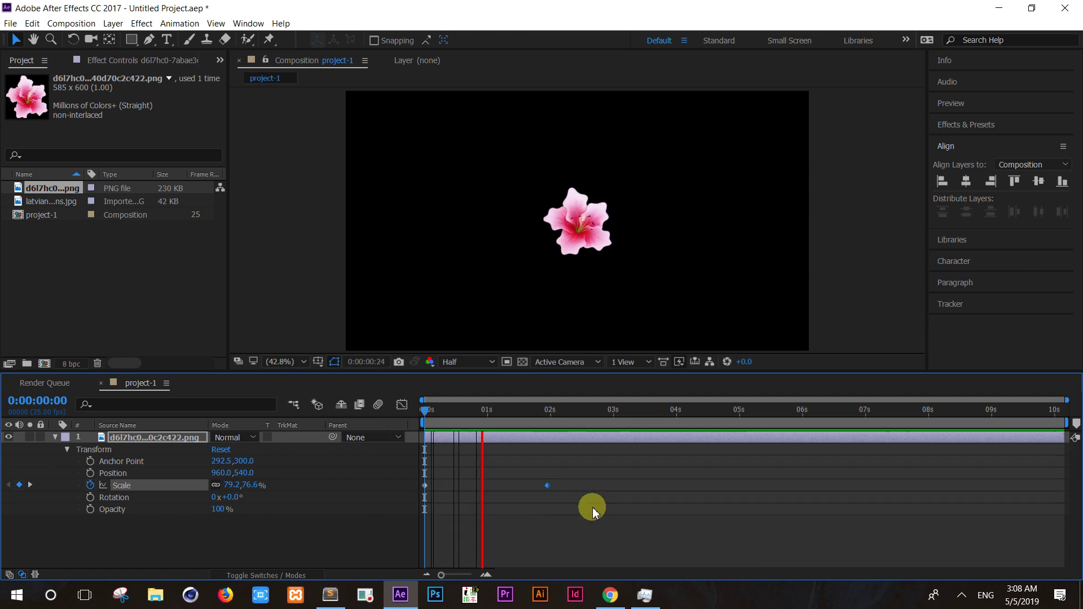
pyautogui.press('space')
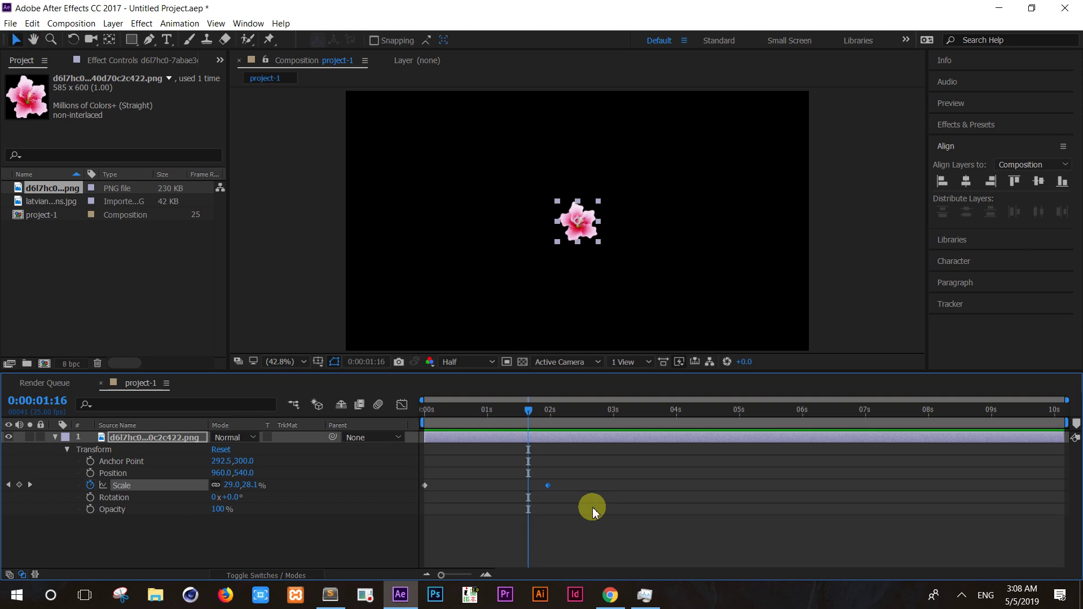
# - Launch Notepad and write 'PRESS SPACEBAR FOR PLAY' and 'THES DOTS ARE CALLED KEY FRAME'
pyautogui.press('super+r')
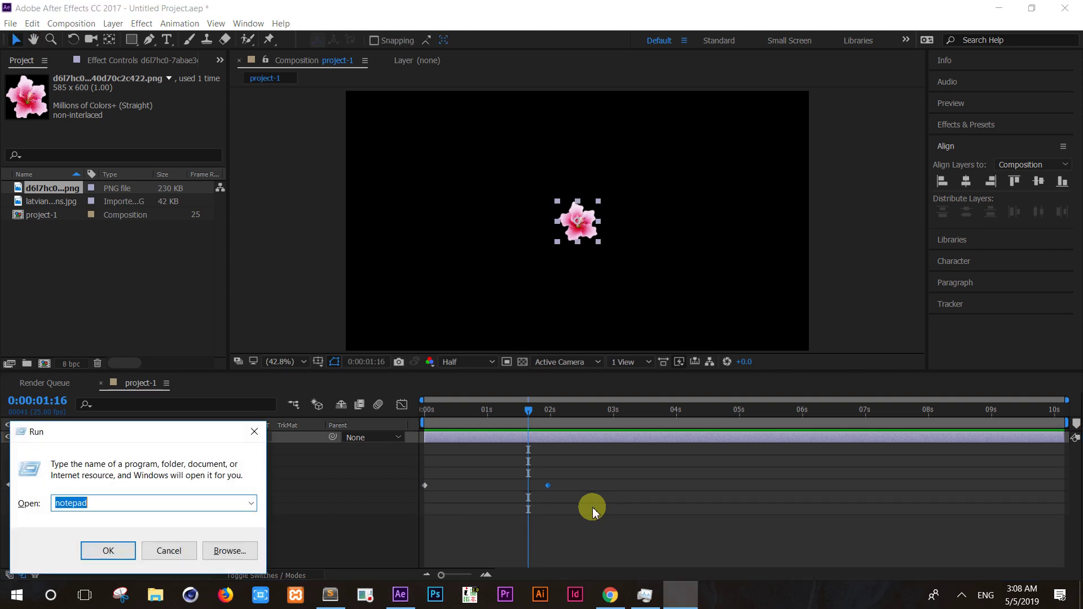
pyautogui.press('Escape')
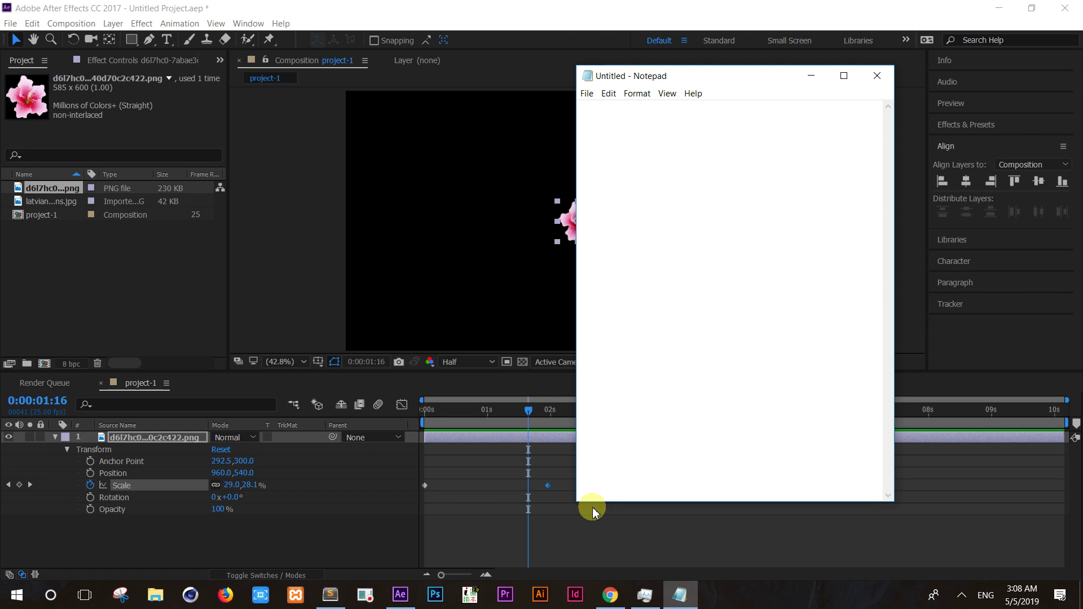
pyautogui.write('PRESS SPAC')
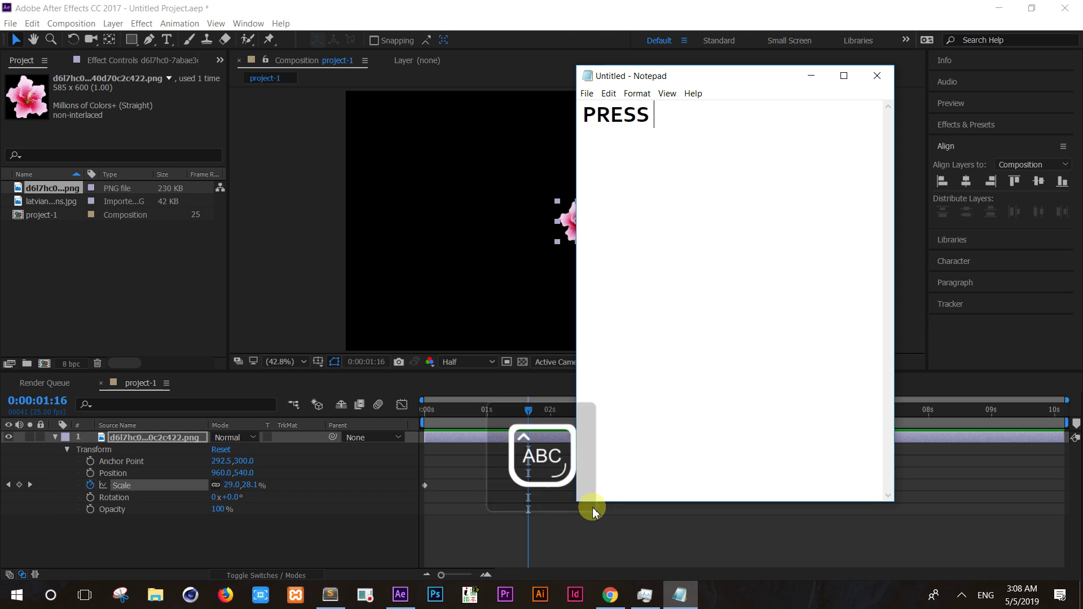
pyautogui.write('E')
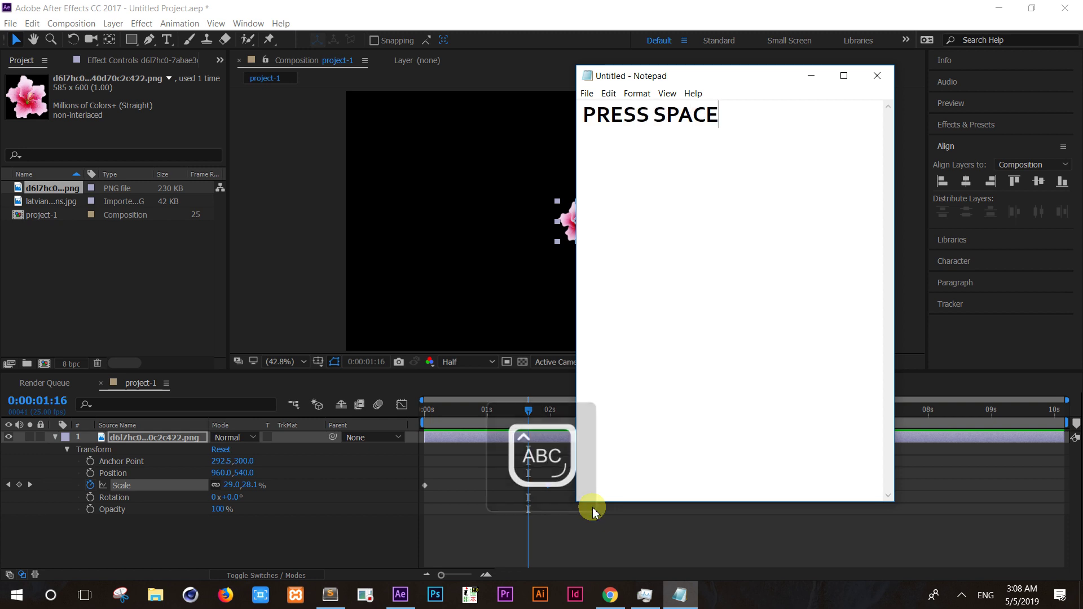
pyautogui.write('BAR ')
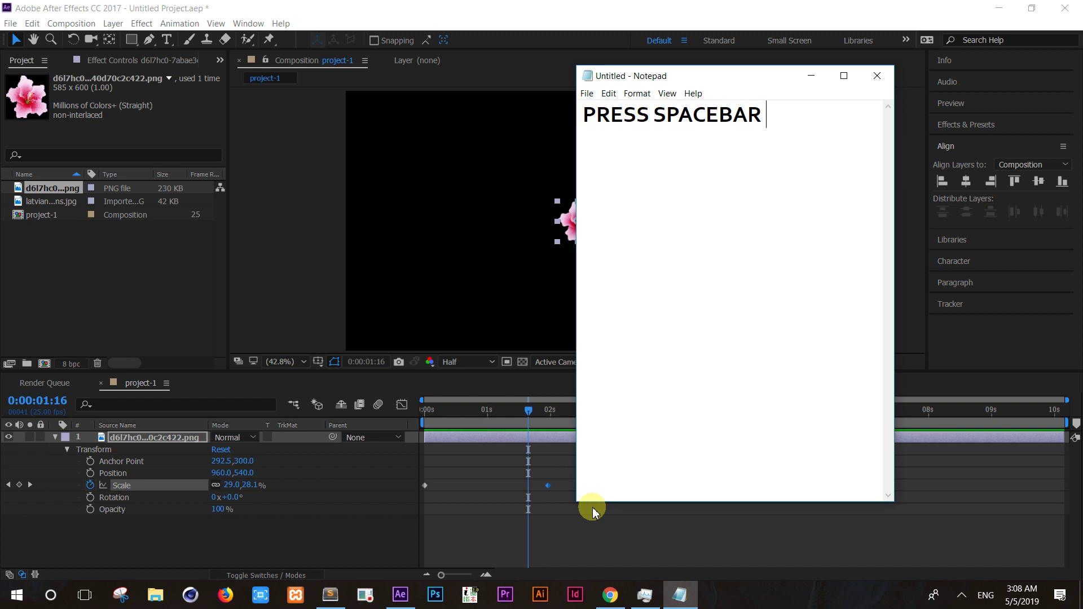
pyautogui.write('FOR PLAY')
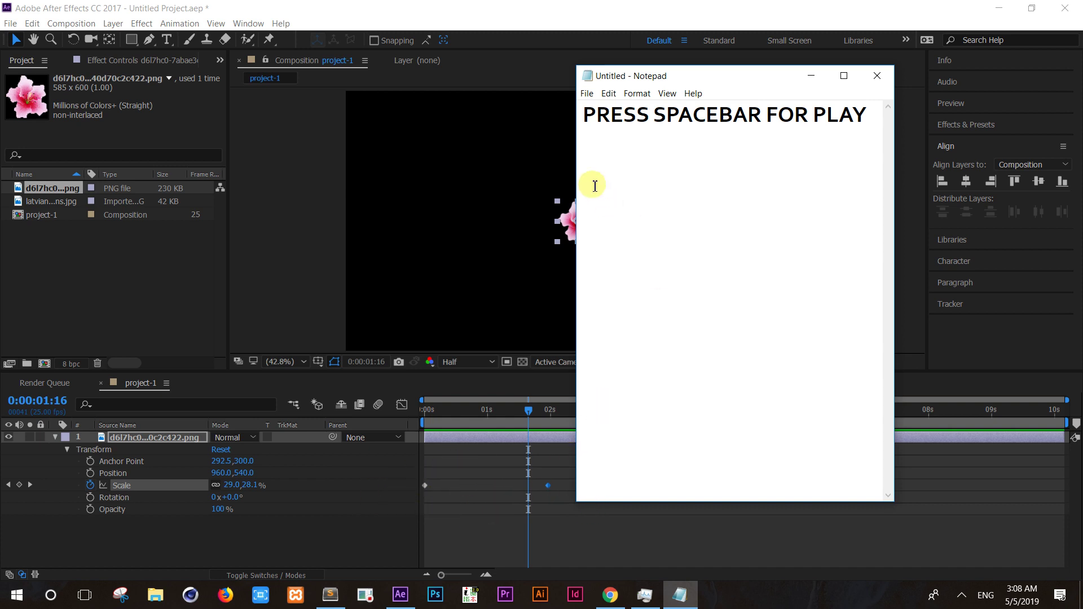
pyautogui.write('THES ')
pyautogui.write('DOTS ')
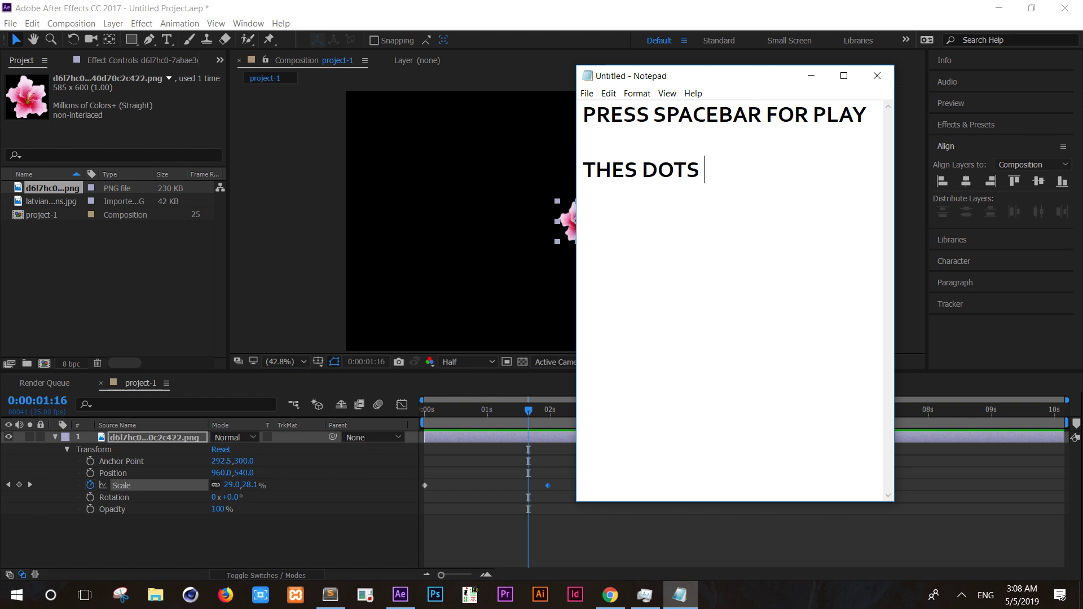
pyautogui.write('ARE CALL')
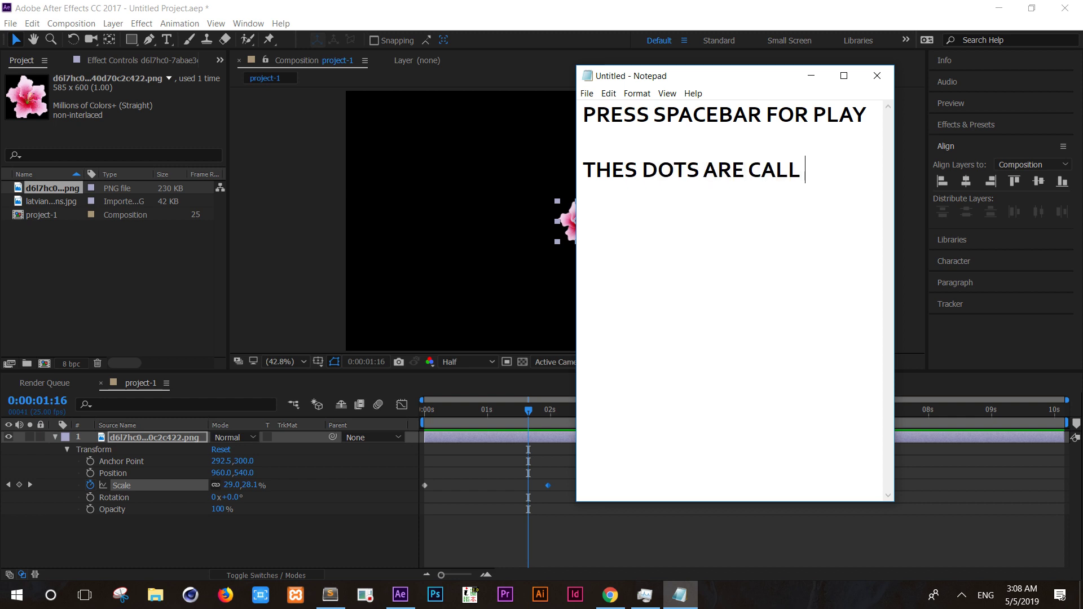
pyautogui.write('ED KEY')
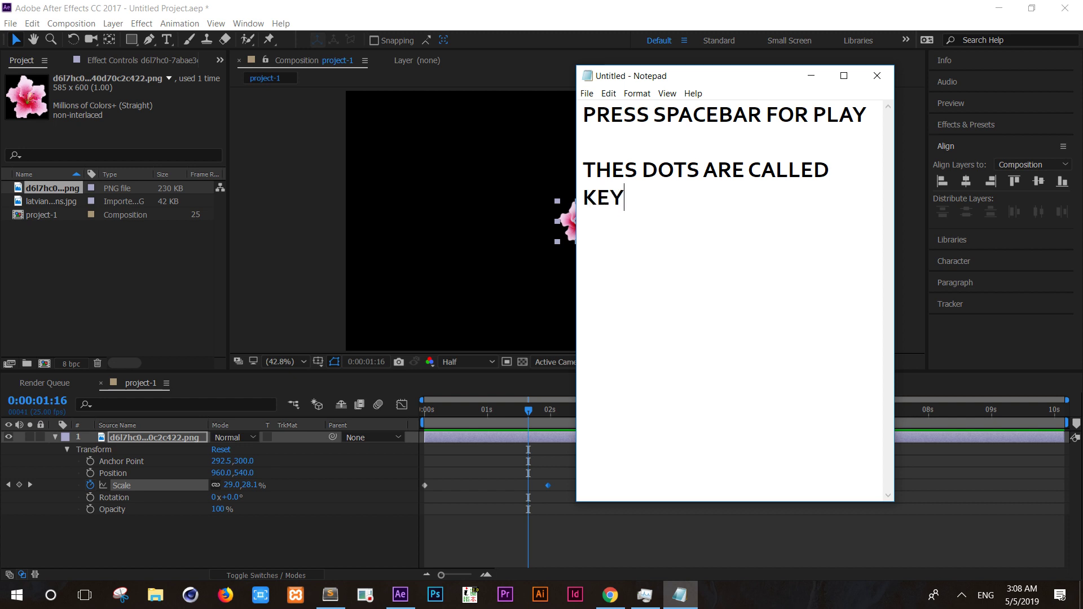
pyautogui.write(' FRAME')
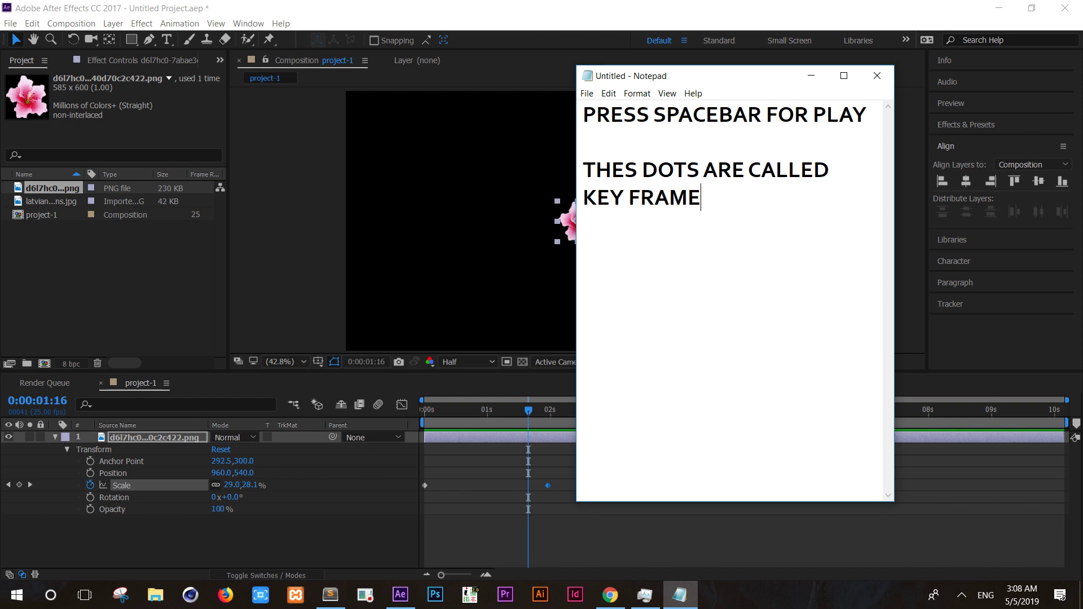
# - Switch back to After Effects, deselect the lily layer and return the time to 0:00:00:00
pyautogui.click(314, 536)
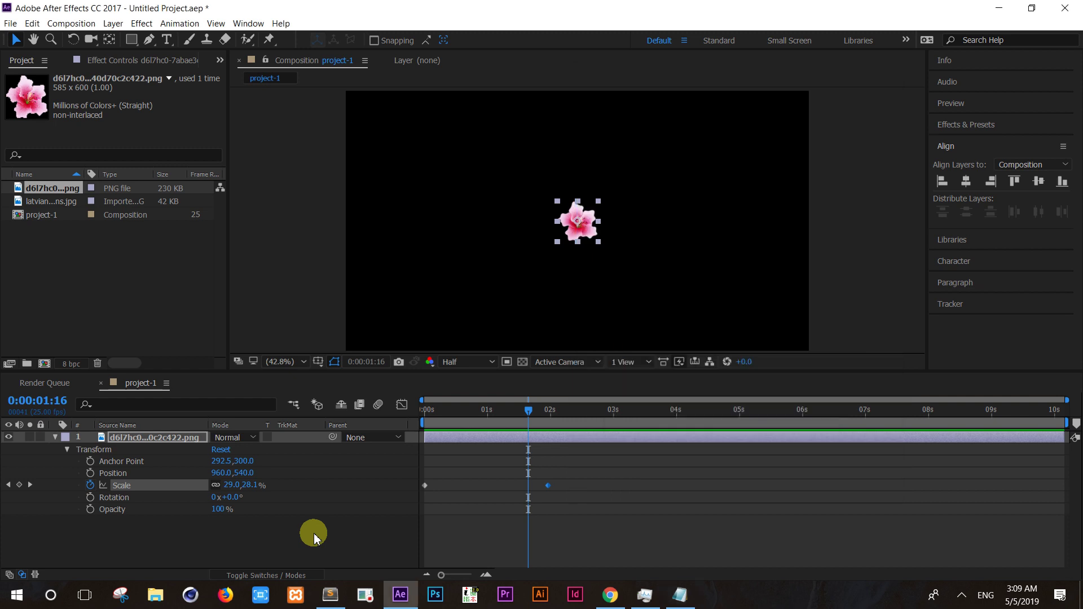
pyautogui.click(480, 502)
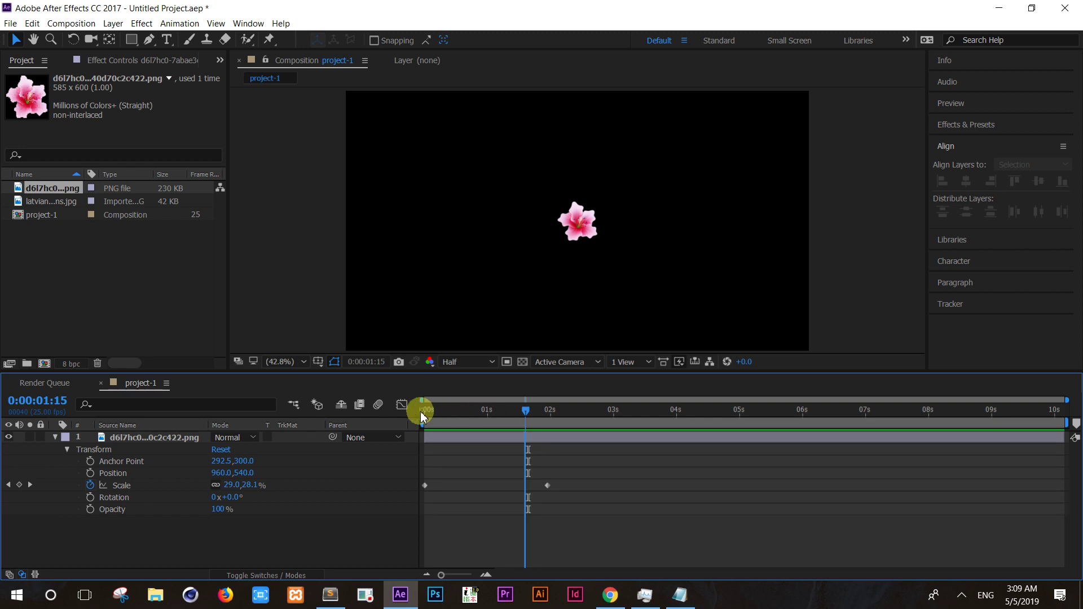
pyautogui.press('capslock')
pyautogui.press('Home')
pyautogui.press('capslock')
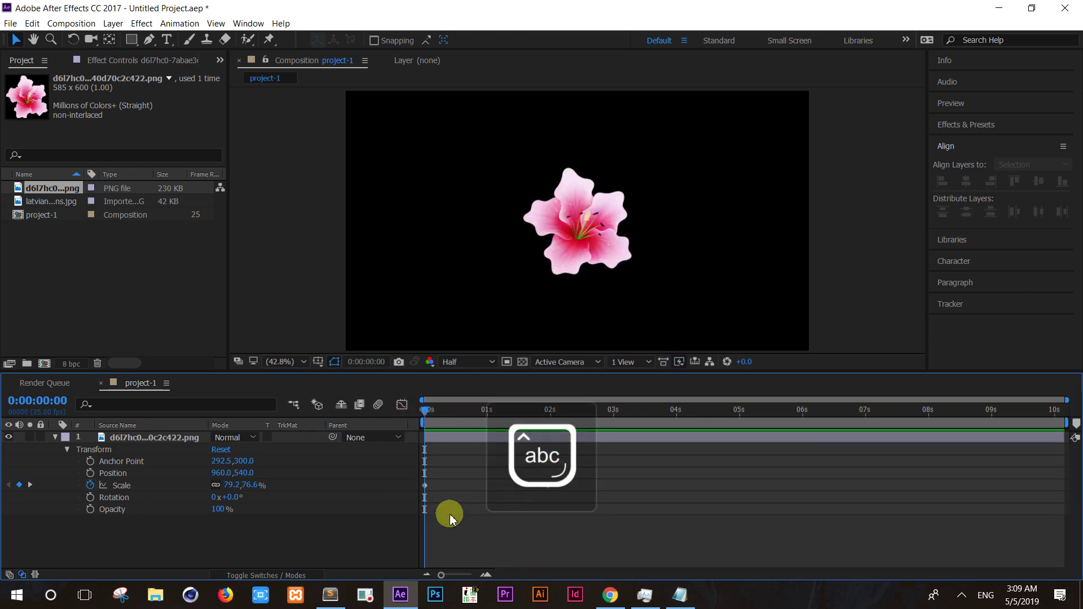
# - Keyframe the lily's Rotation from 0° at 0 s to 64x+107° at 0:00:01:21
pyautogui.click(90, 497)
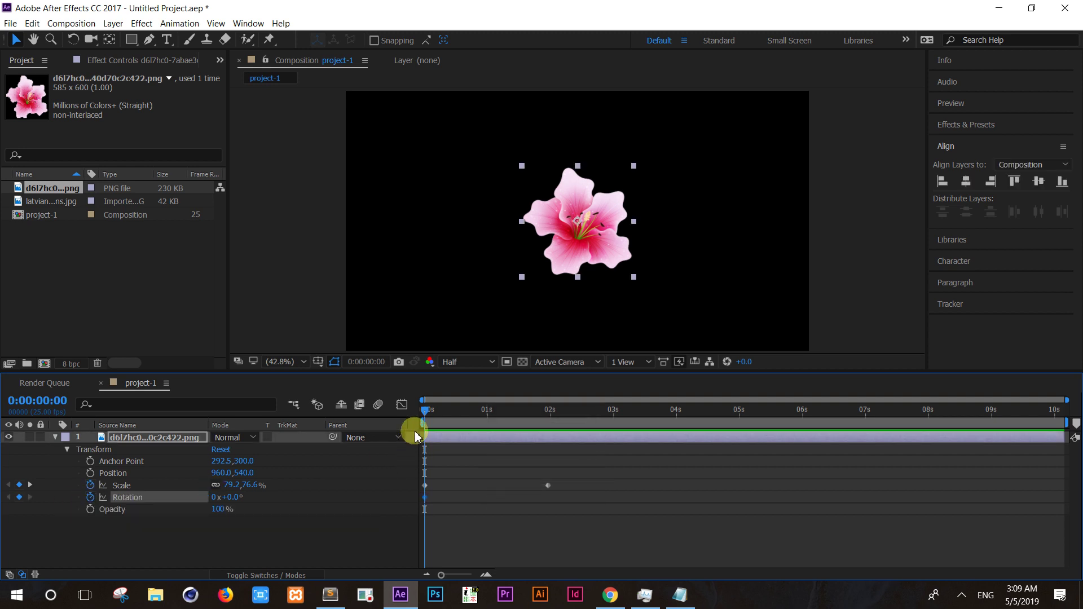
pyautogui.moveTo(424, 415); pyautogui.dragTo(540, 427)
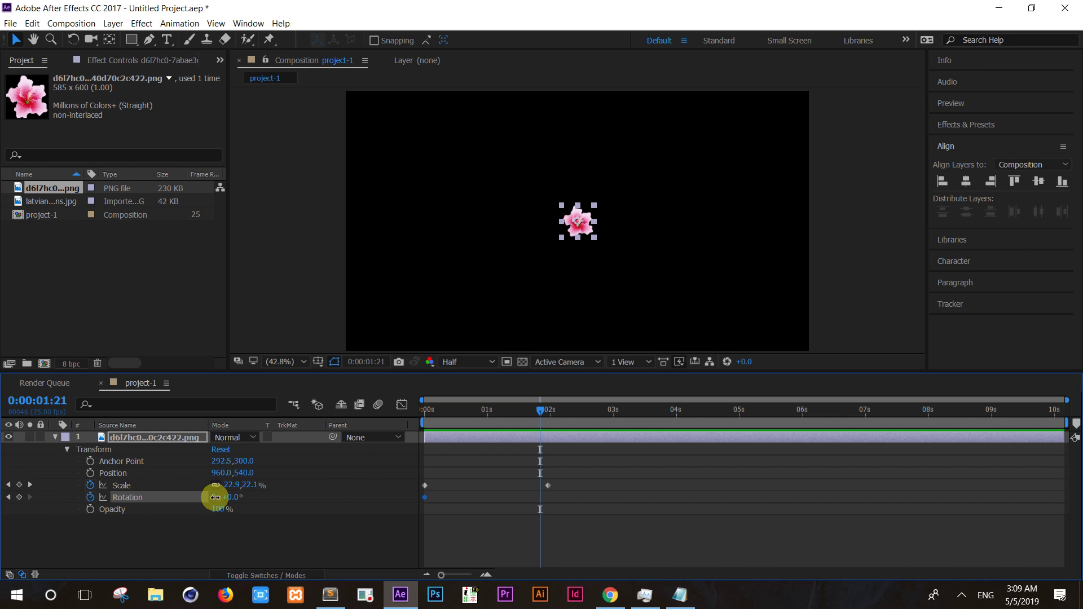
pyautogui.moveTo(218, 497); pyautogui.dragTo(259, 496)
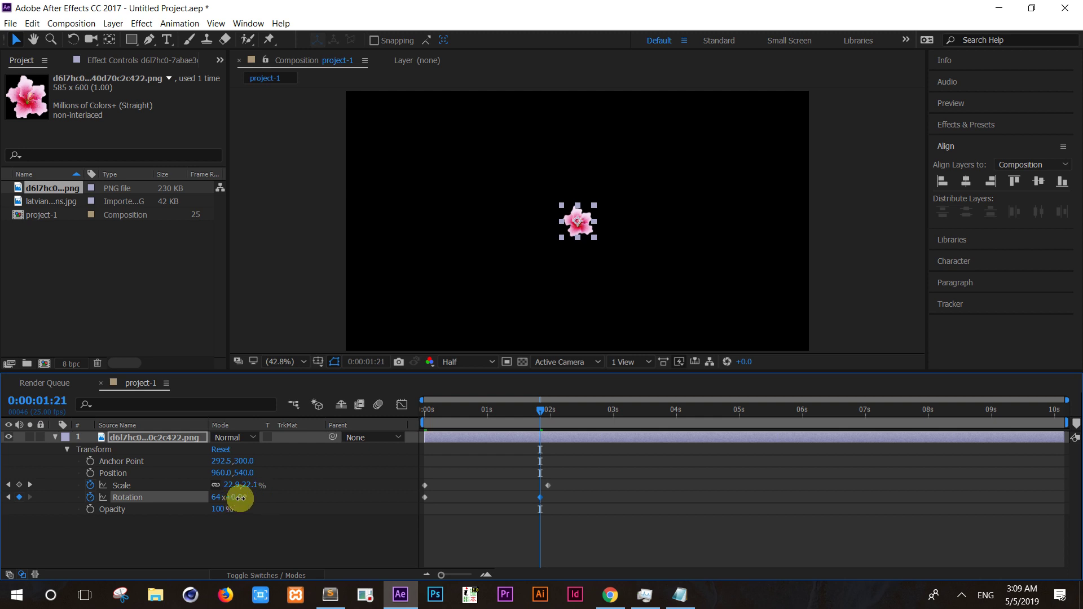
pyautogui.moveTo(240, 498); pyautogui.dragTo(309, 497)
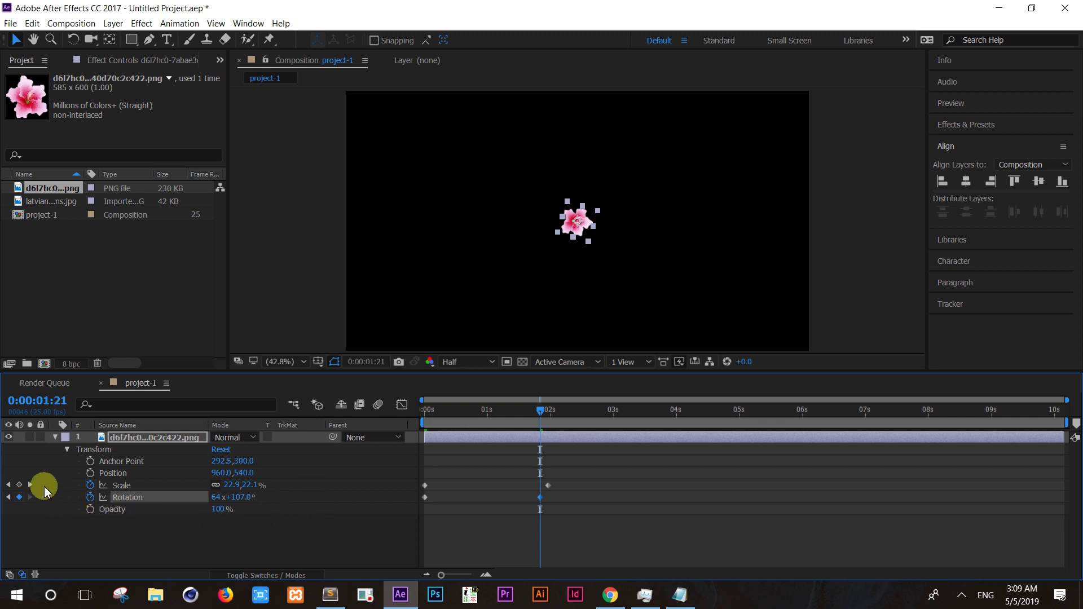
# - Preview the spinning, shrinking lily from the start, then rewind to 0 s
pyautogui.click(29, 485)
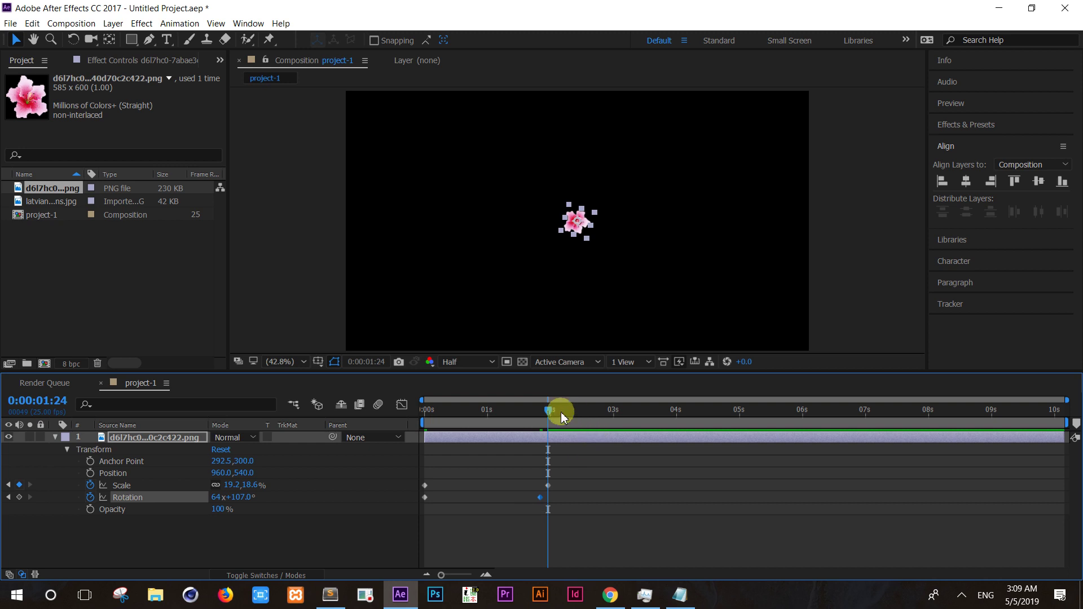
pyautogui.moveTo(548, 414); pyautogui.dragTo(425, 412)
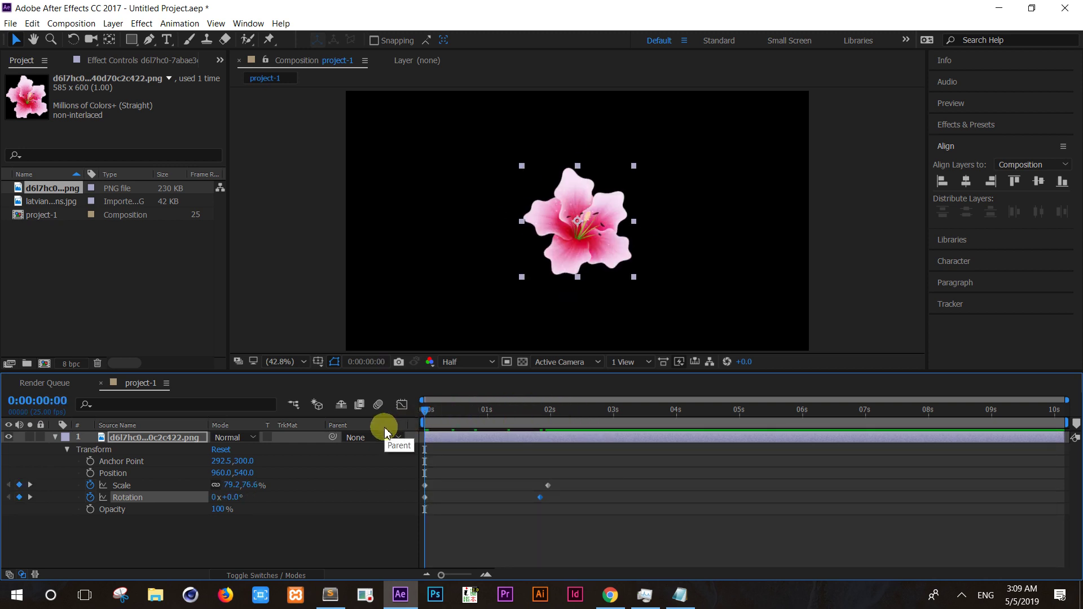
pyautogui.press('space')
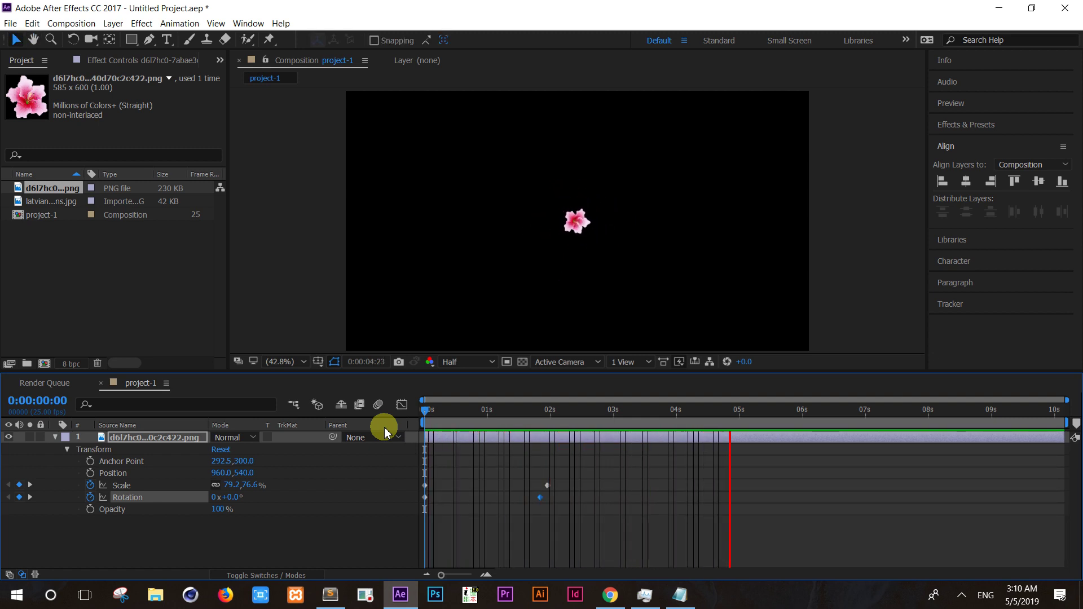
pyautogui.press('space')
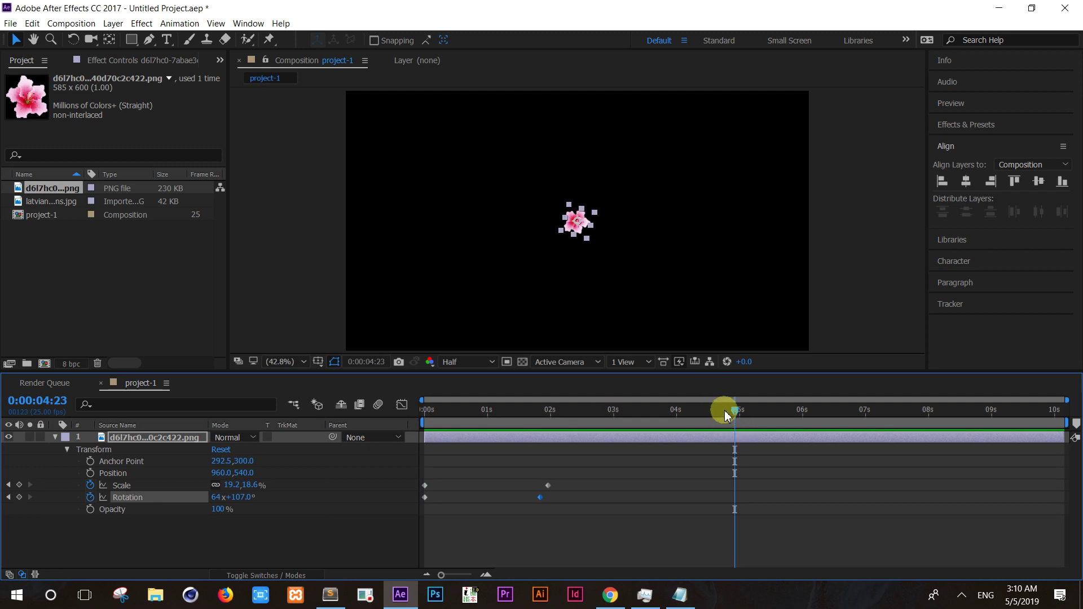
pyautogui.moveTo(736, 410); pyautogui.dragTo(427, 403)
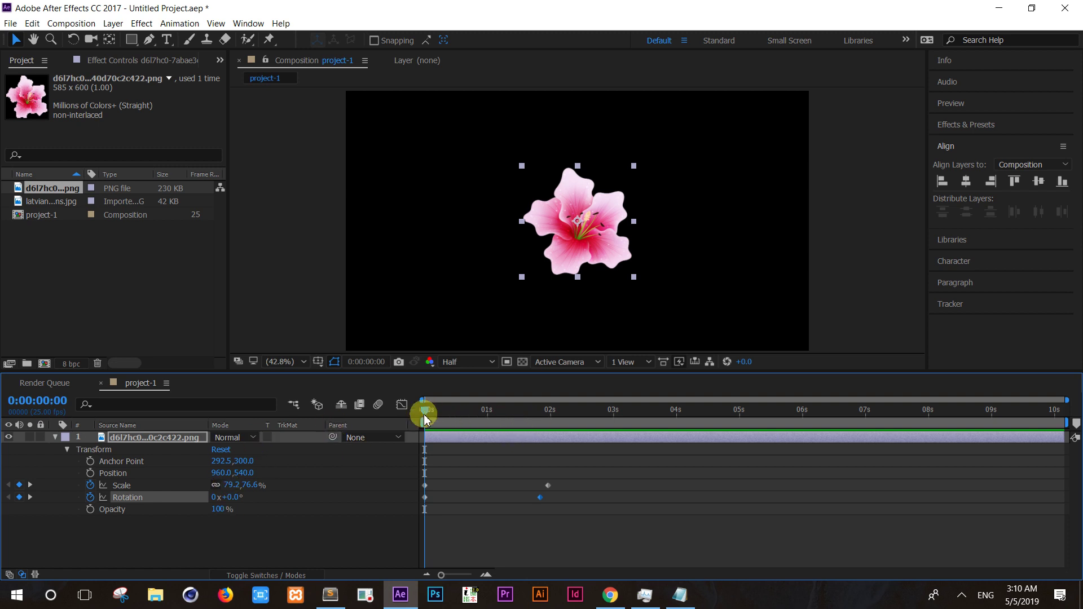
pyautogui.moveTo(427, 419); pyautogui.dragTo(450, 413)
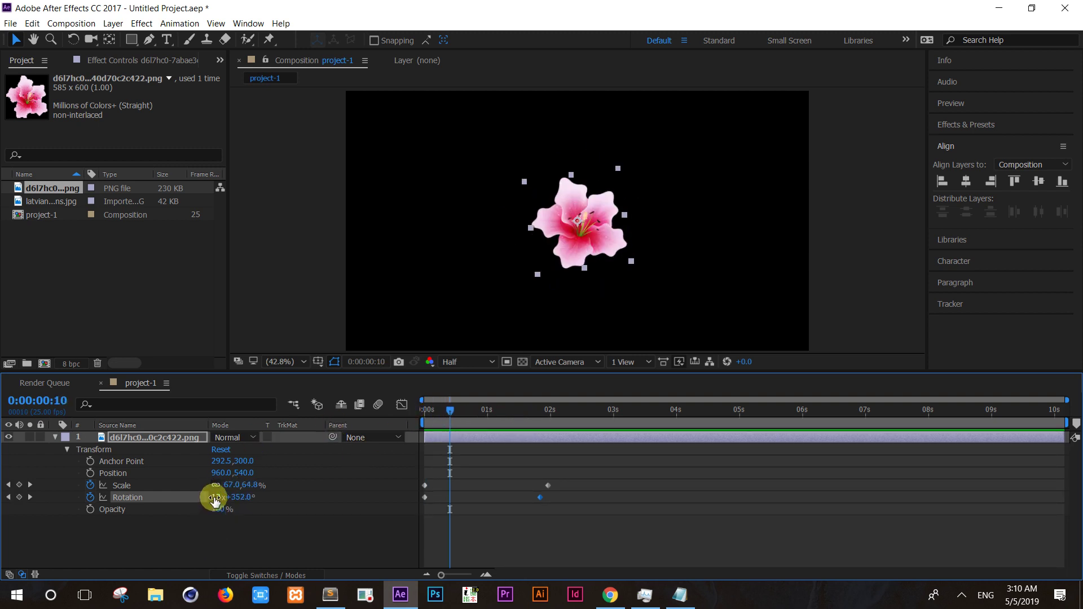
pyautogui.click(214, 498)
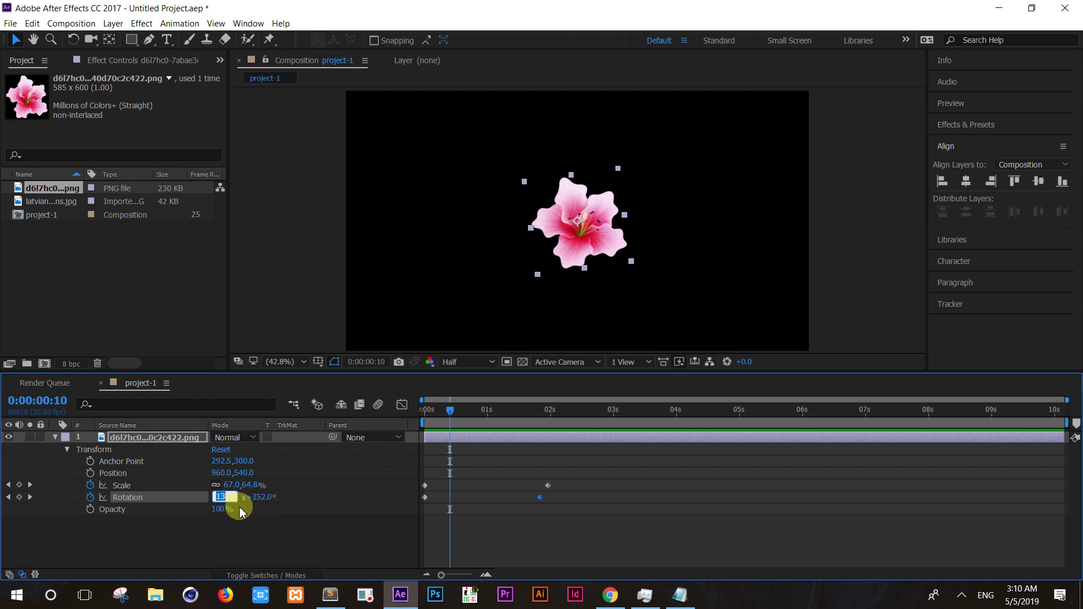
pyautogui.write('1')
pyautogui.click(310, 545)
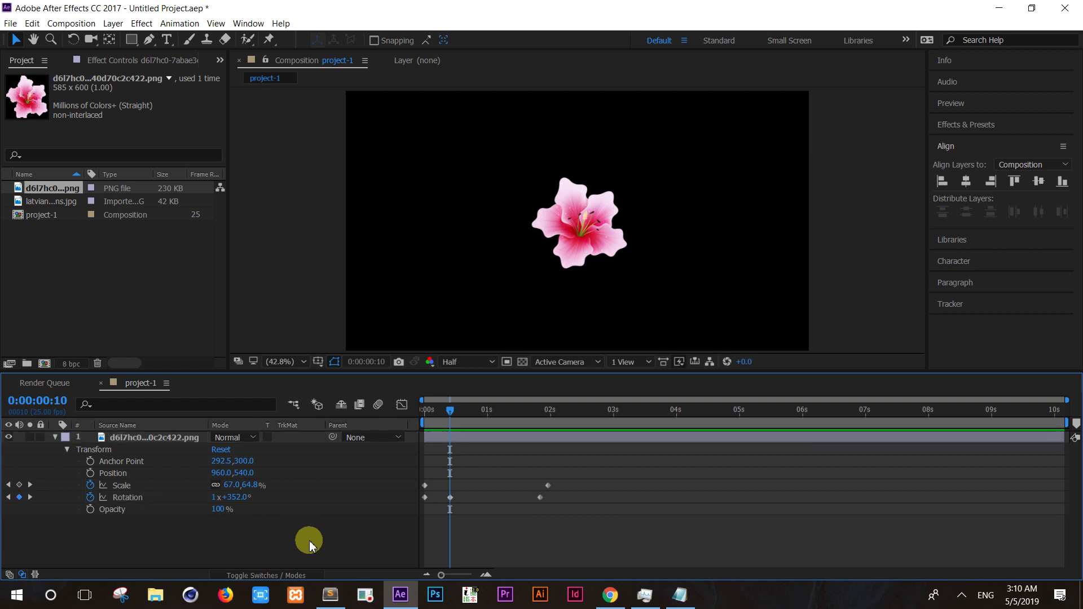
pyautogui.moveTo(450, 415); pyautogui.dragTo(420, 419)
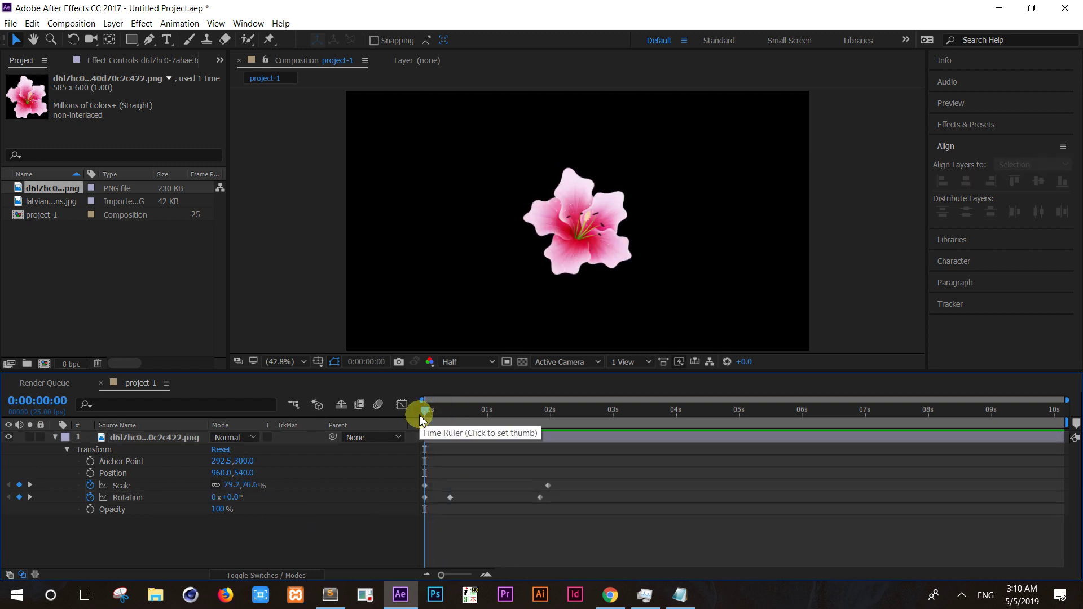
pyautogui.press('space')
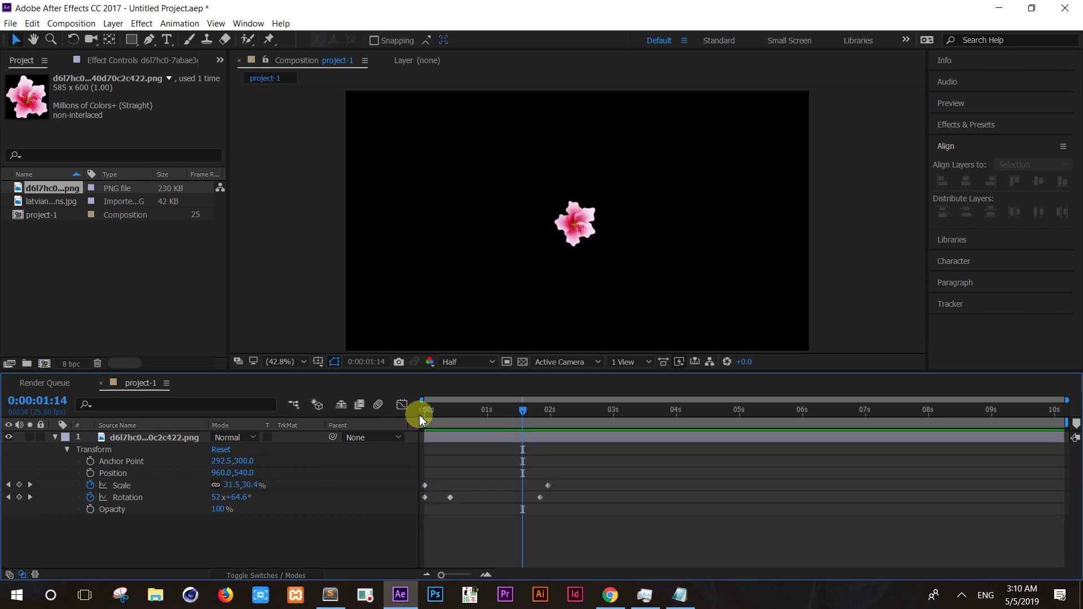
pyautogui.click(412, 436)
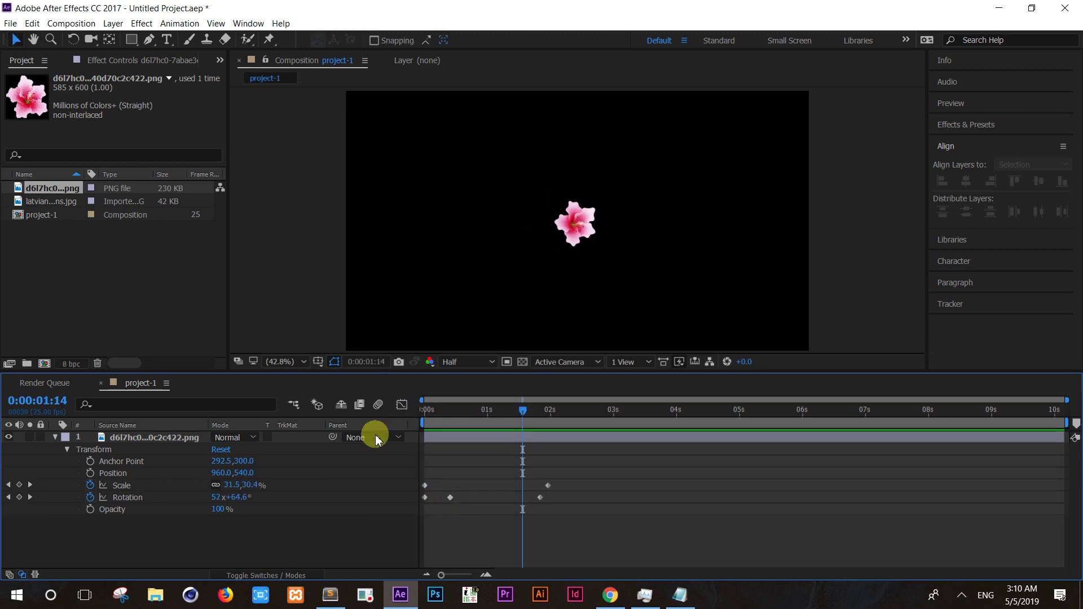
pyautogui.click(449, 499)
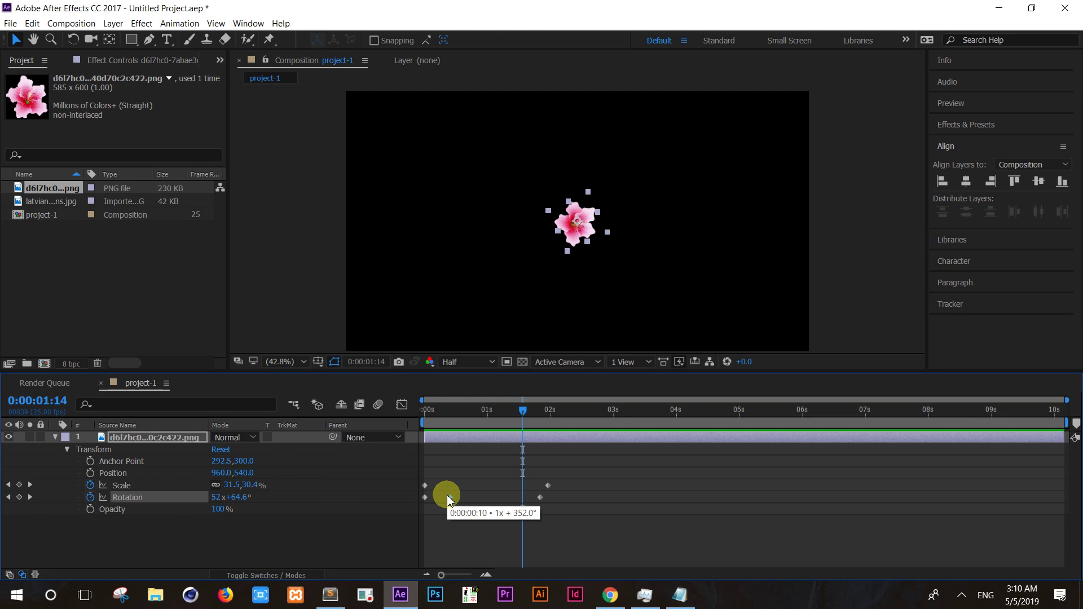
pyautogui.press('Delete')
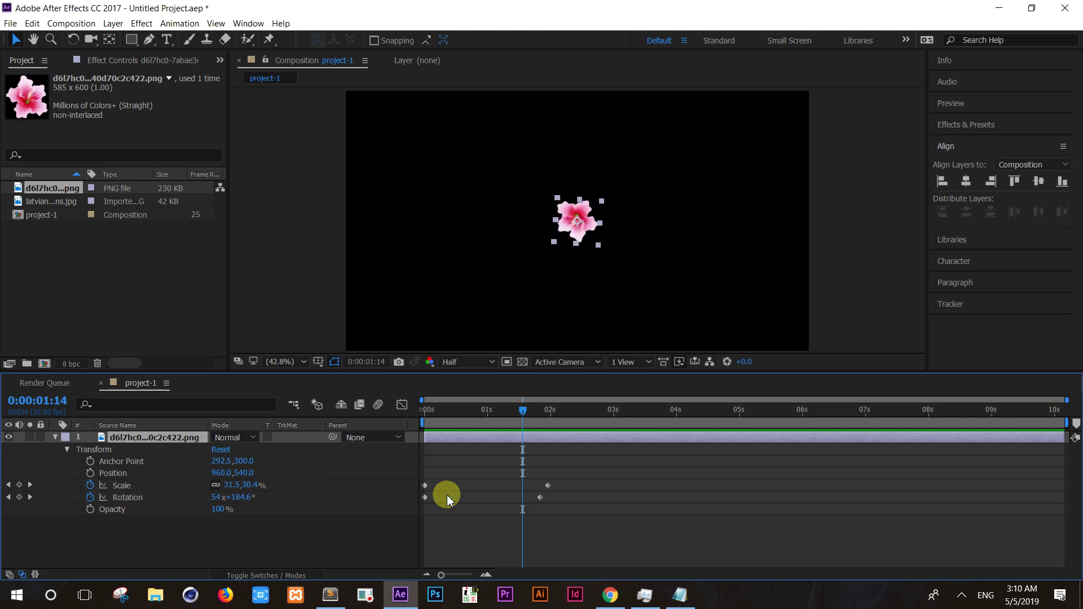
pyautogui.moveTo(523, 410); pyautogui.dragTo(405, 419)
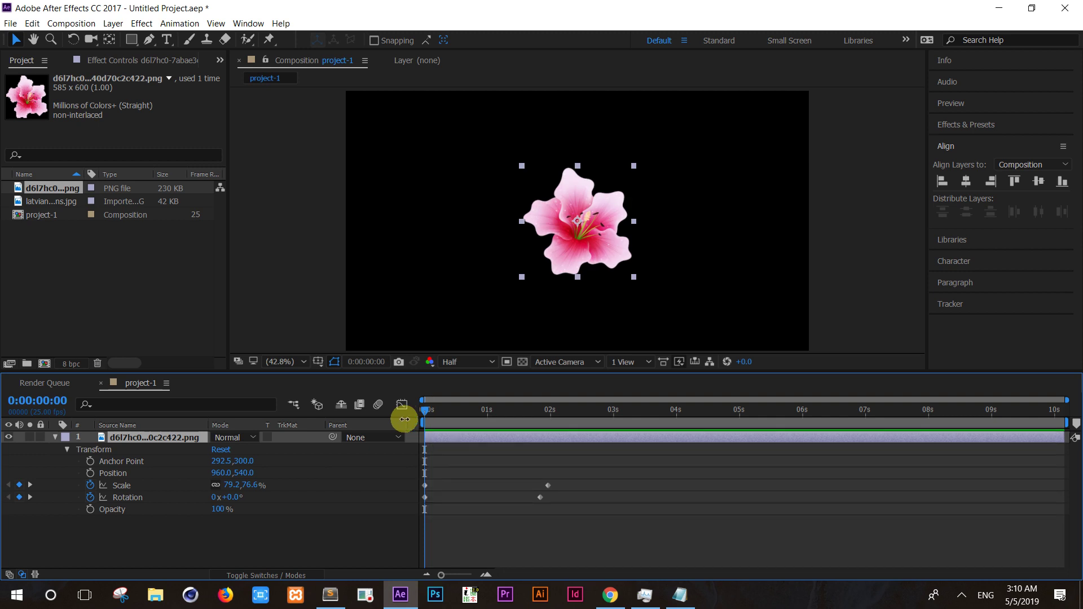
# - Preview the animation, then trim the work area to the first two seconds
pyautogui.press('space')
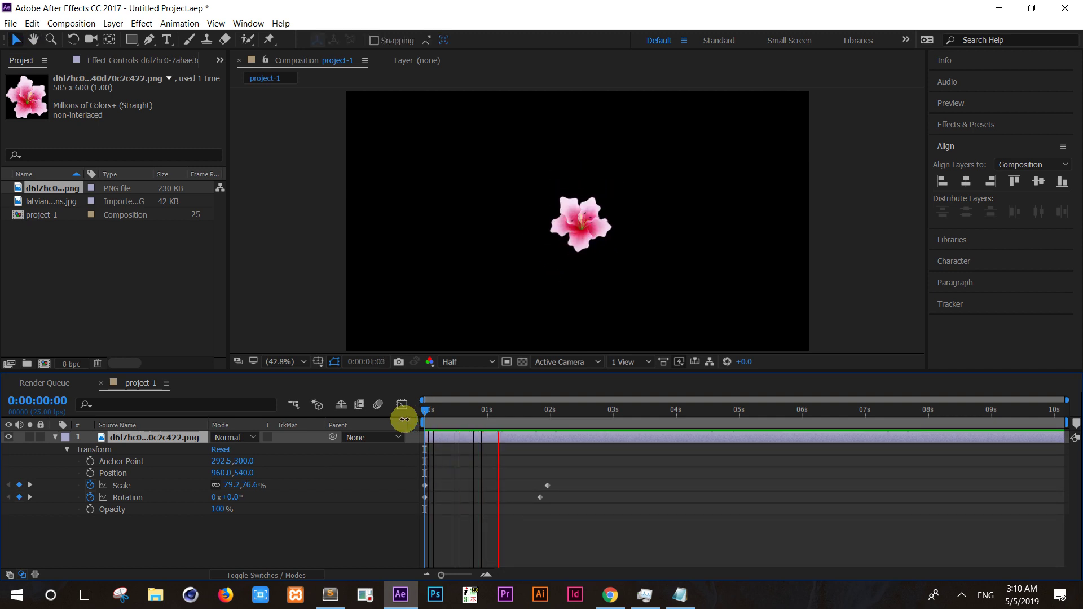
pyautogui.press('space')
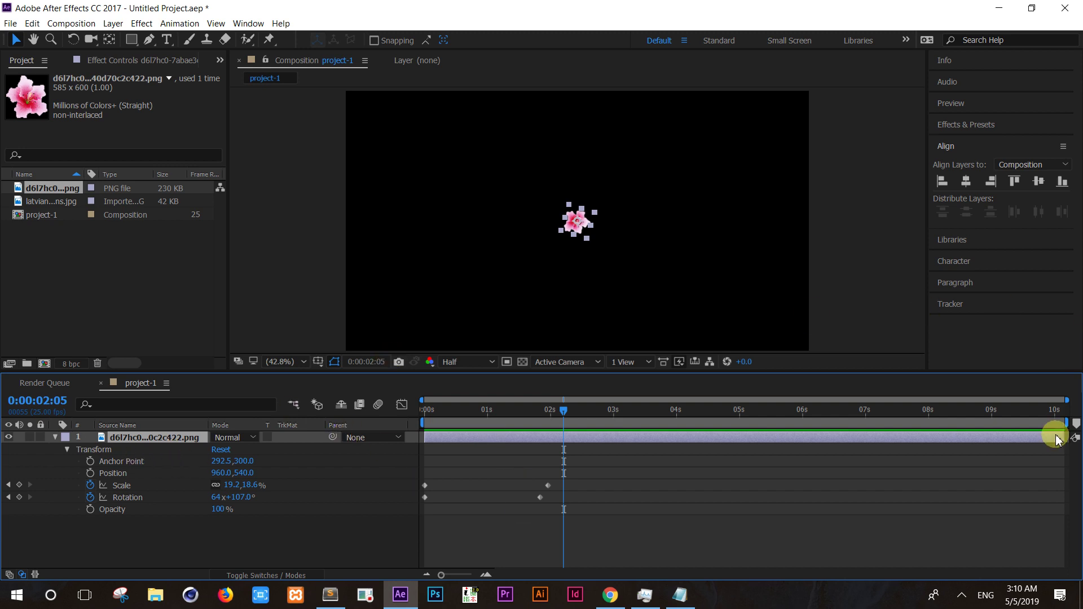
pyautogui.moveTo(1065, 436)
pyautogui.mouseDown()
pyautogui.moveTo(814, 444)
pyautogui.moveTo(1062, 427)
pyautogui.mouseUp()
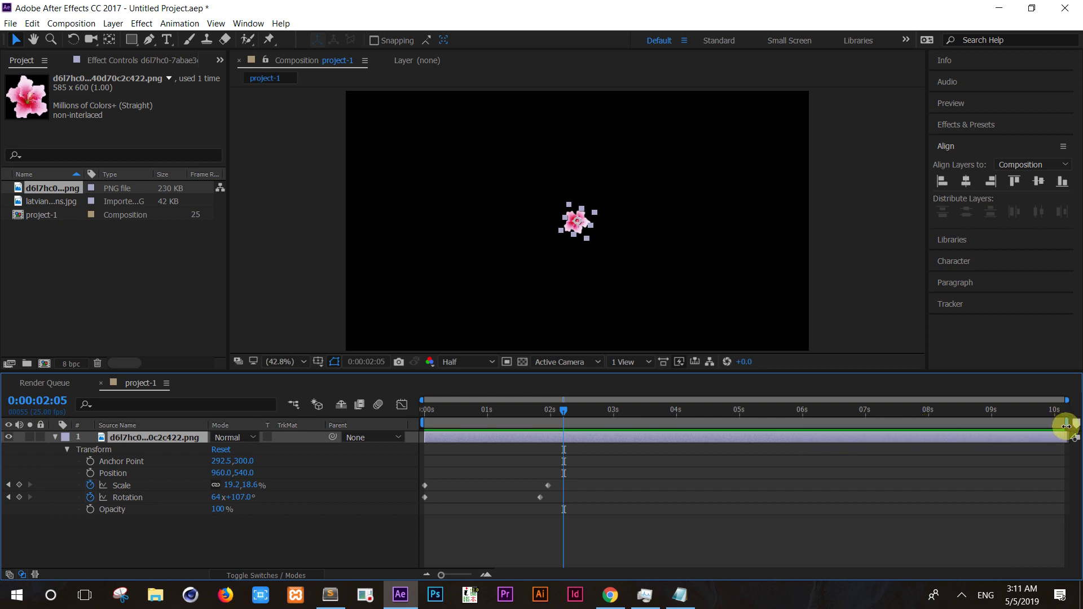
pyautogui.moveTo(1065, 423); pyautogui.dragTo(996, 419)
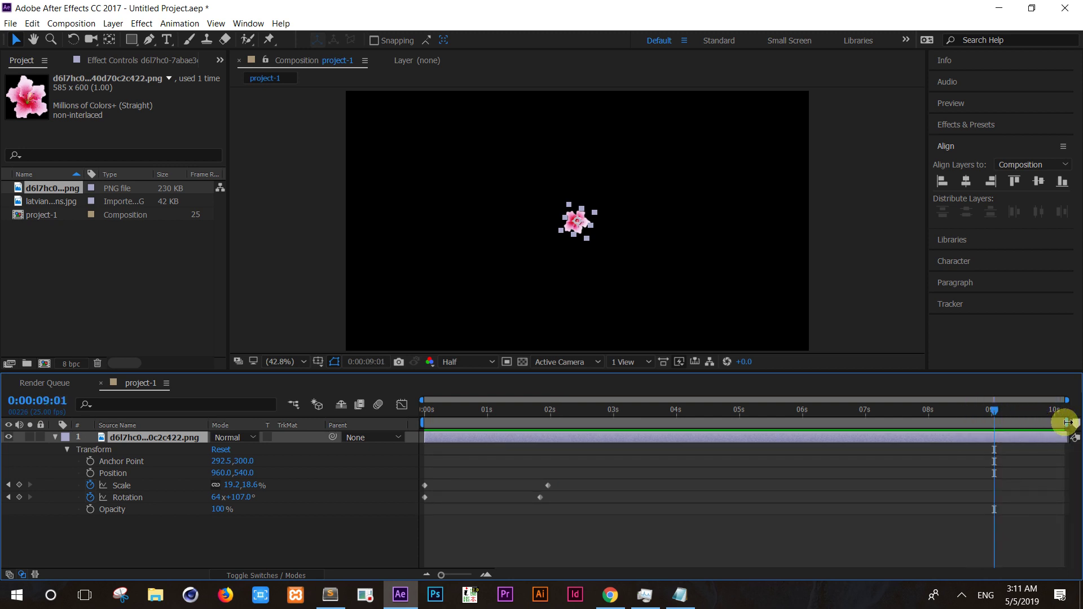
pyautogui.moveTo(1066, 423); pyautogui.dragTo(1018, 423)
pyautogui.moveTo(928, 407); pyautogui.dragTo(553, 408)
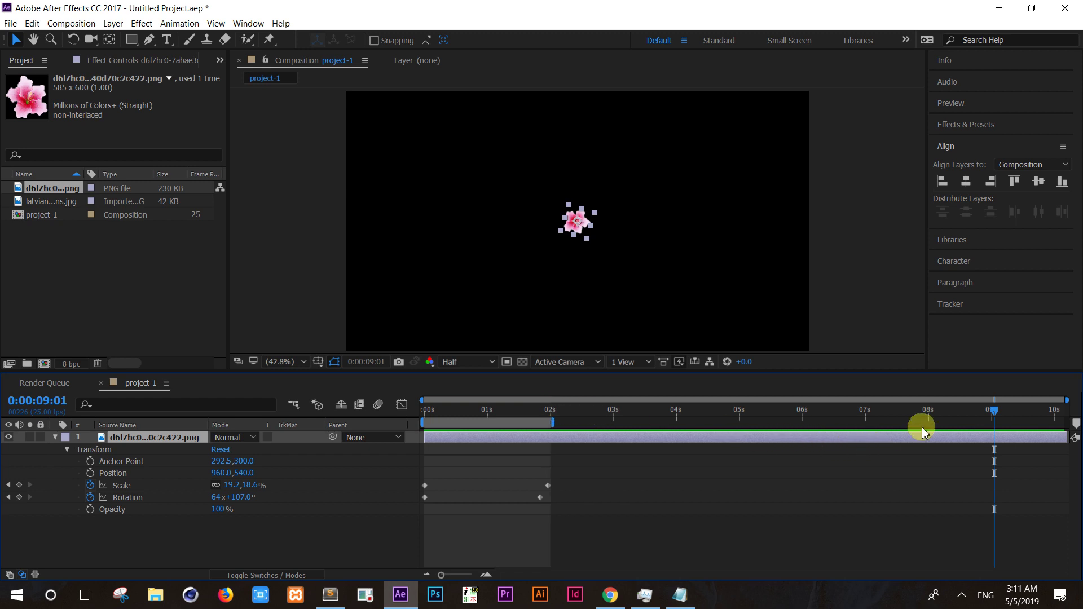
# - Rewind and preview the trimmed two-second spinning shrink
pyautogui.moveTo(994, 411); pyautogui.dragTo(404, 420)
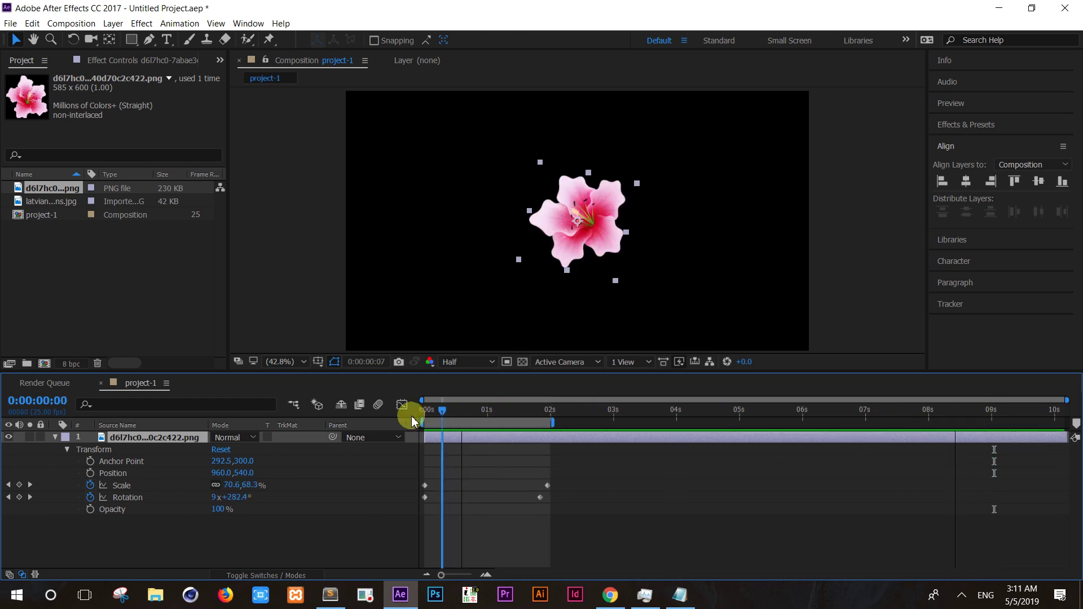
pyautogui.press('space')
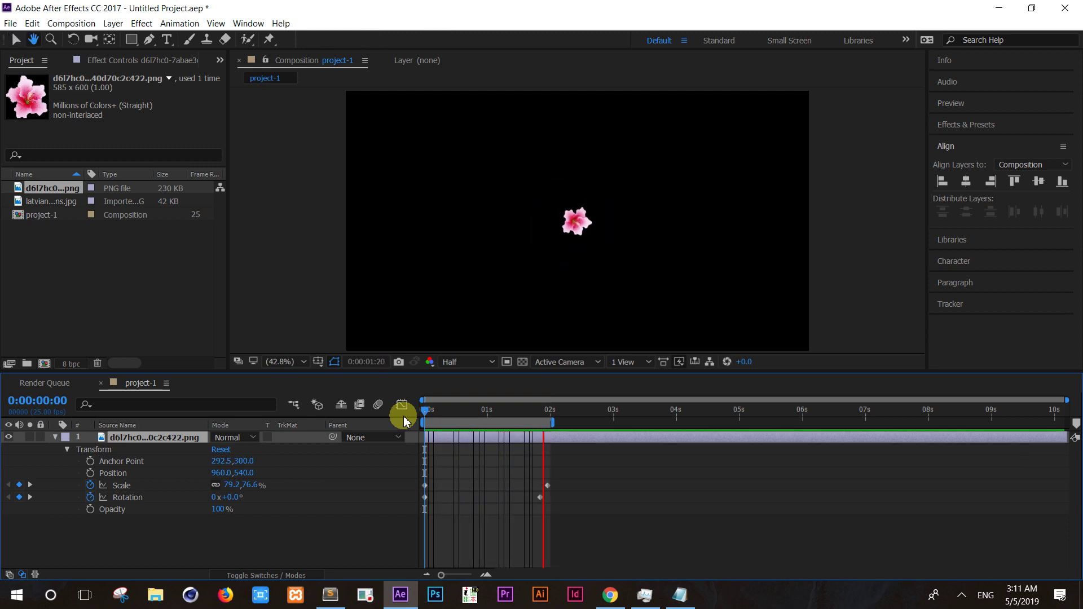
pyautogui.press('space')
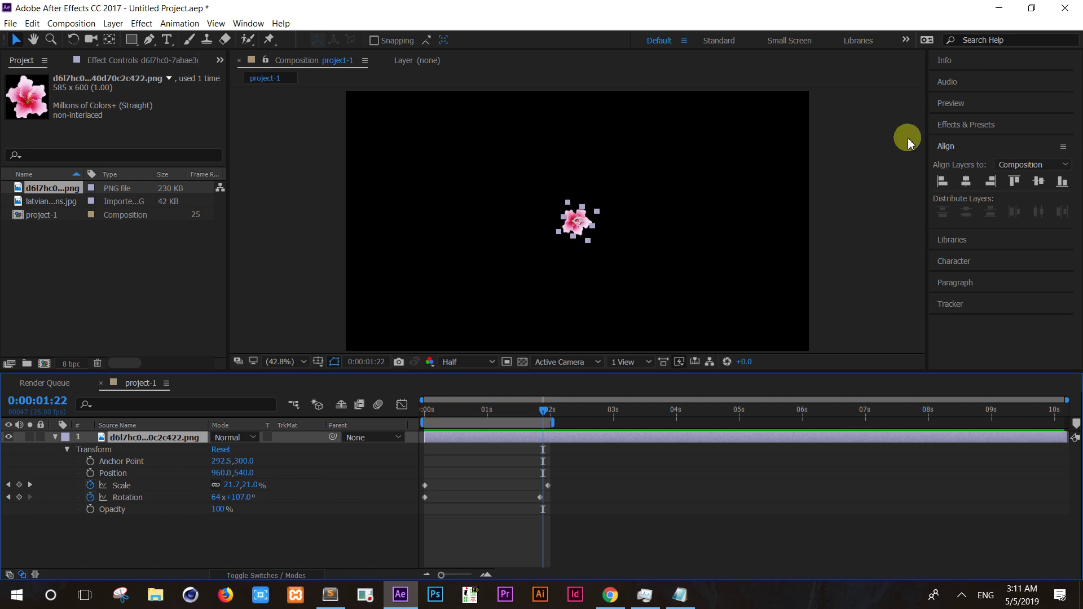
# - Open the Preview panel and inspect its Shortcut, Play From and Range choices, keeping Spacebar
pyautogui.click(956, 105)
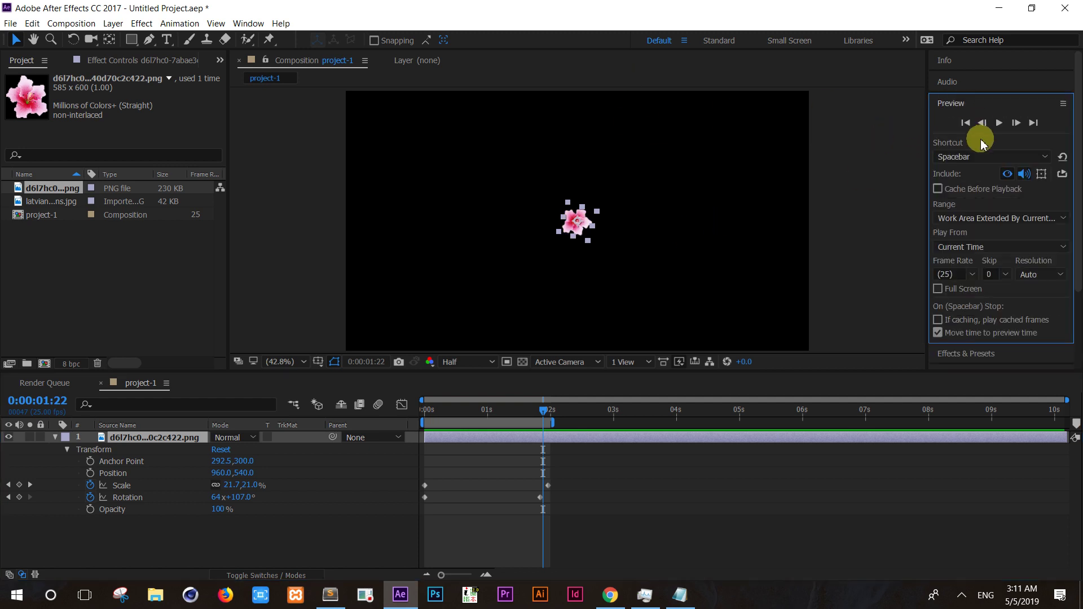
pyautogui.click(979, 158)
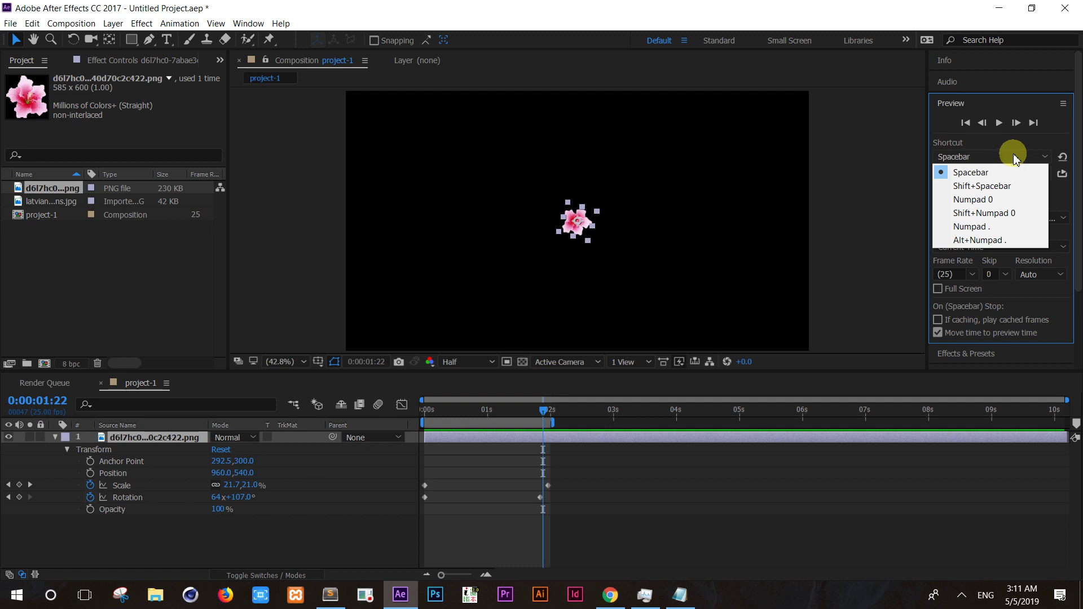
pyautogui.click(1032, 135)
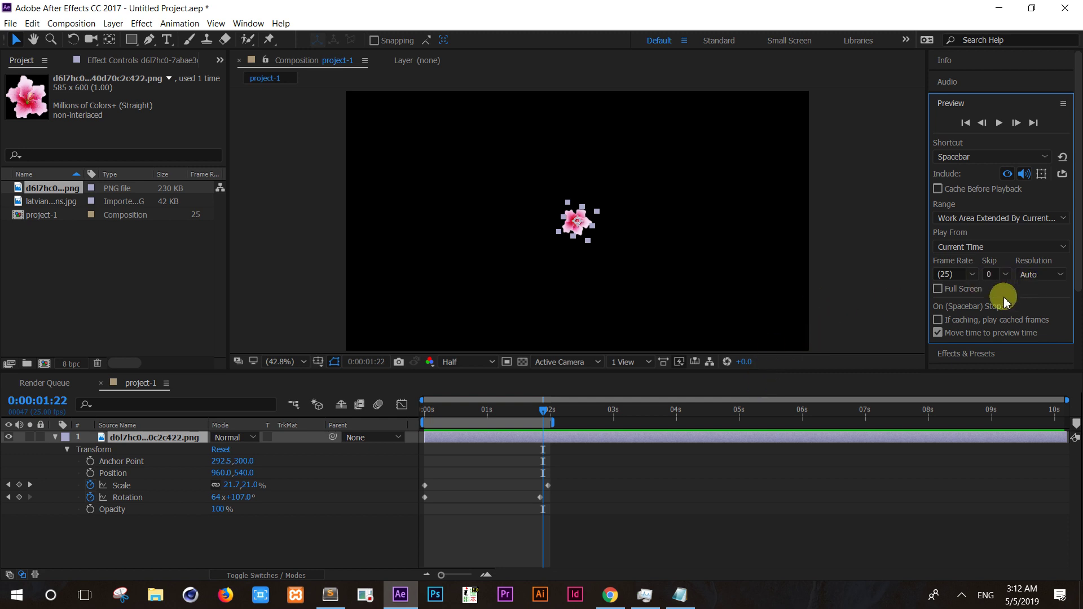
pyautogui.click(992, 249)
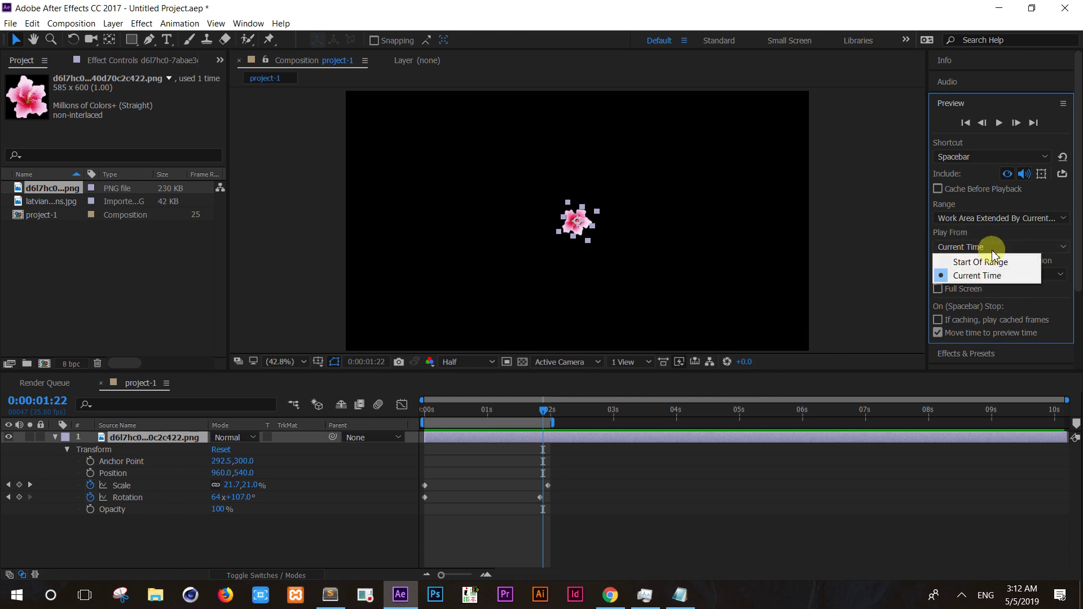
pyautogui.click(1007, 221)
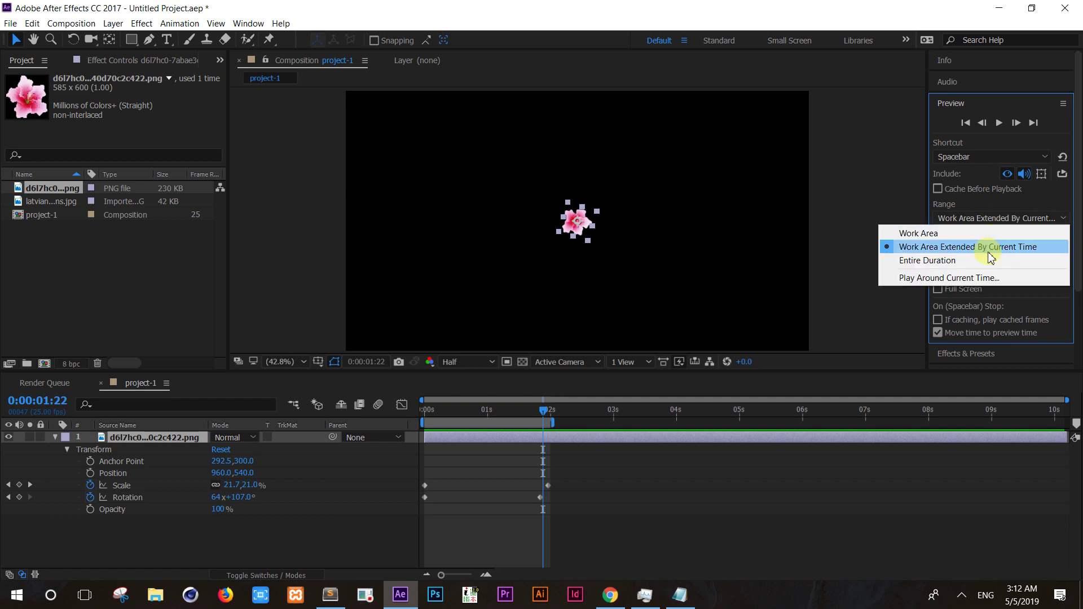
pyautogui.click(1047, 204)
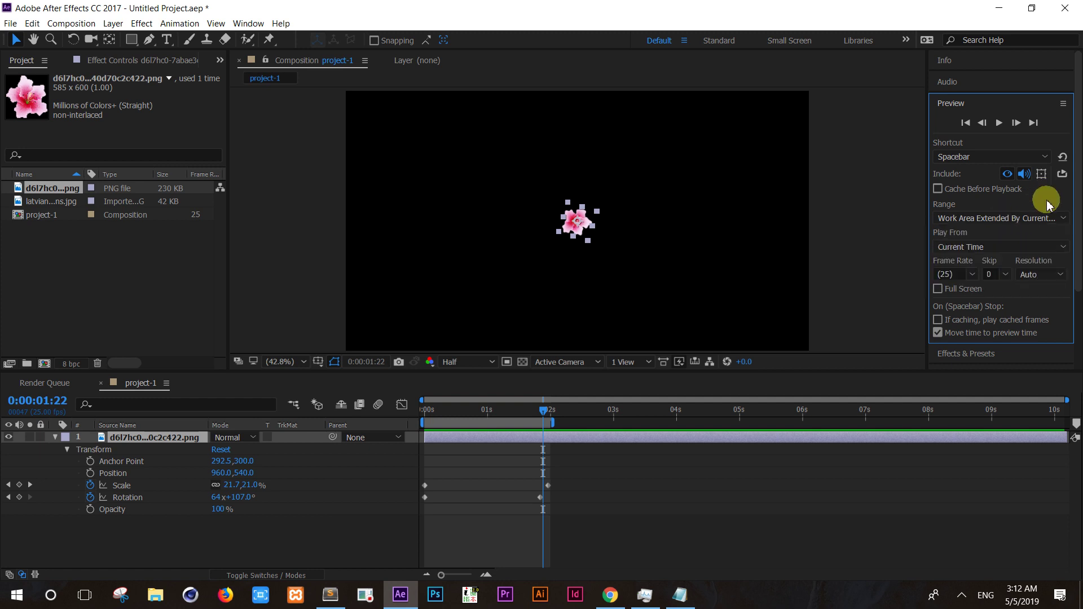
pyautogui.click(1045, 157)
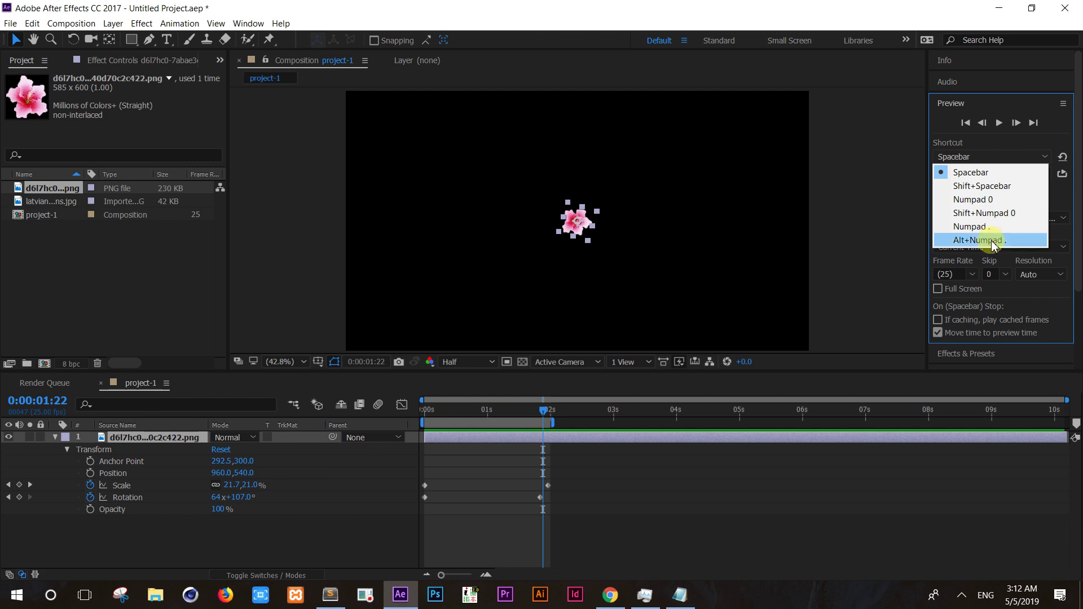
pyautogui.click(1047, 133)
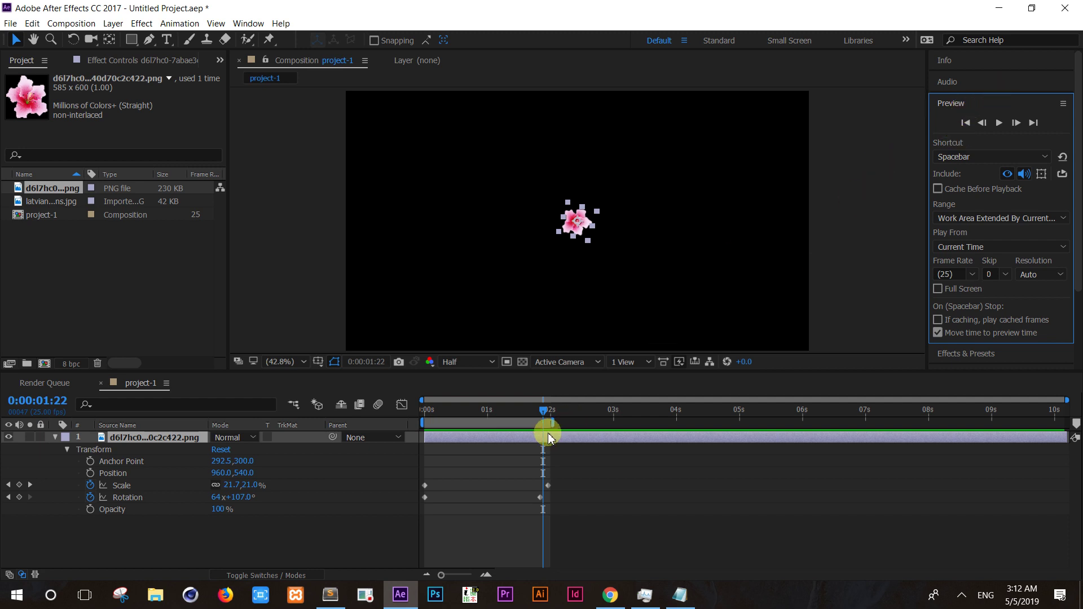
# - Select and slide the Rotation keyframes, then preview the animation from 0:00:01:04
pyautogui.moveTo(540, 415)
pyautogui.mouseDown()
pyautogui.moveTo(412, 420)
pyautogui.moveTo(517, 421)
pyautogui.mouseUp()
pyautogui.moveTo(560, 493); pyautogui.dragTo(406, 504)
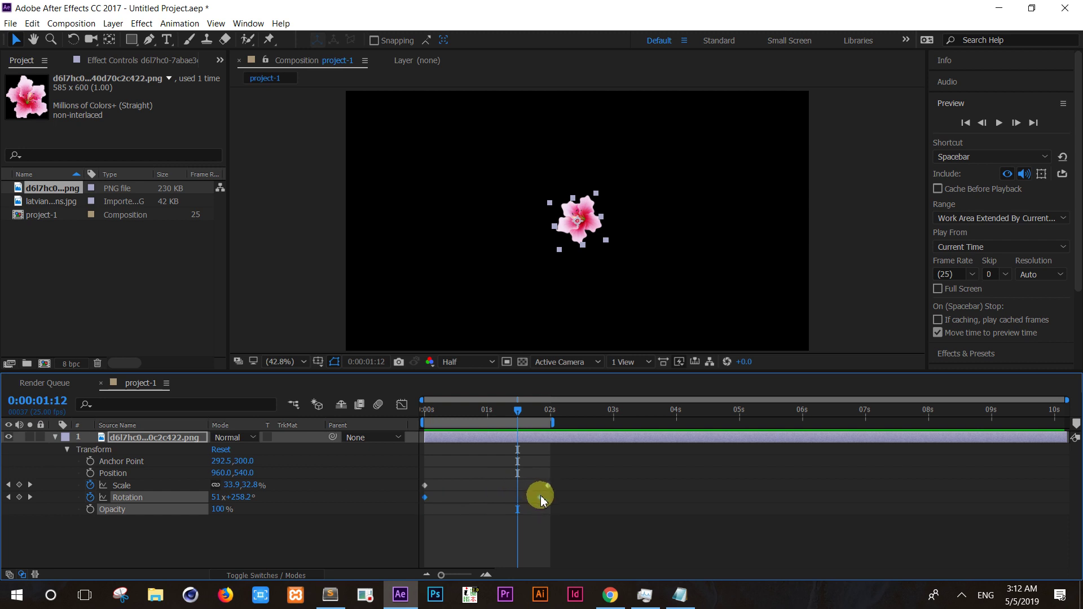
pyautogui.moveTo(540, 501); pyautogui.dragTo(587, 495)
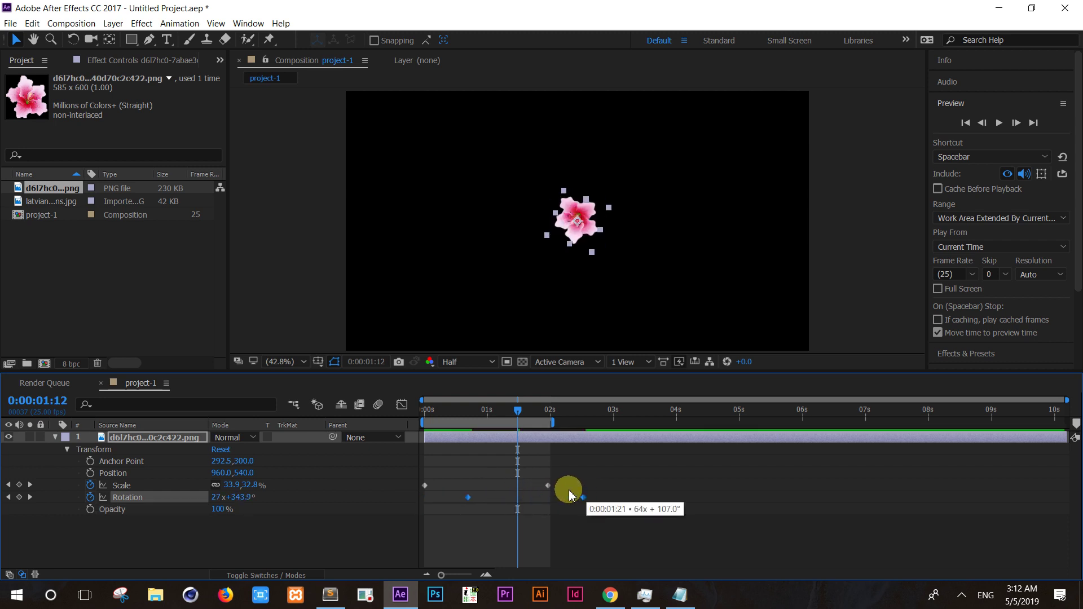
pyautogui.moveTo(587, 495); pyautogui.dragTo(519, 500)
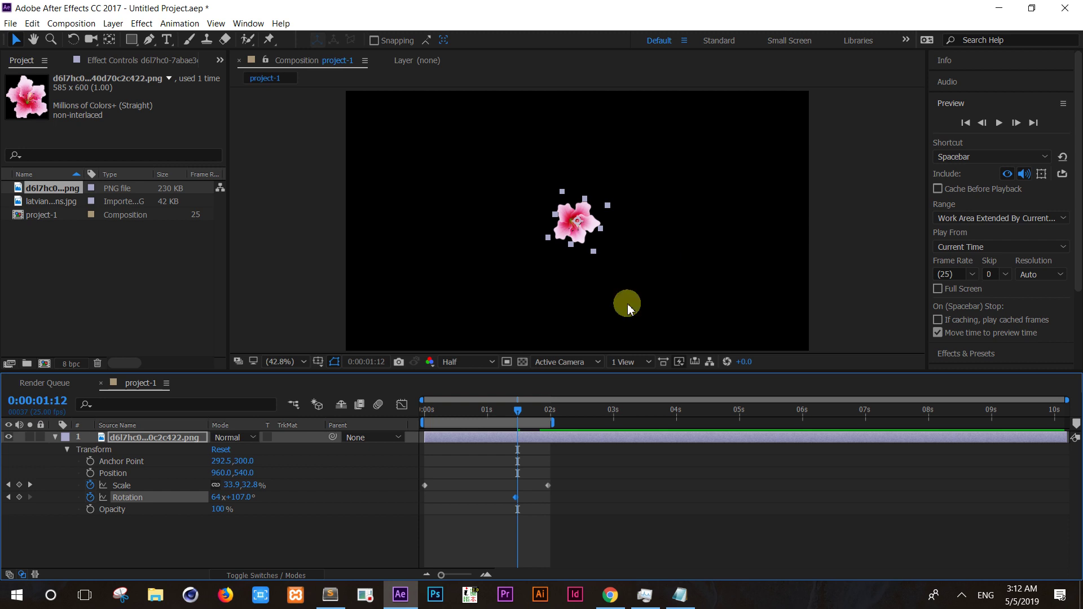
pyautogui.moveTo(517, 410); pyautogui.dragTo(361, 379)
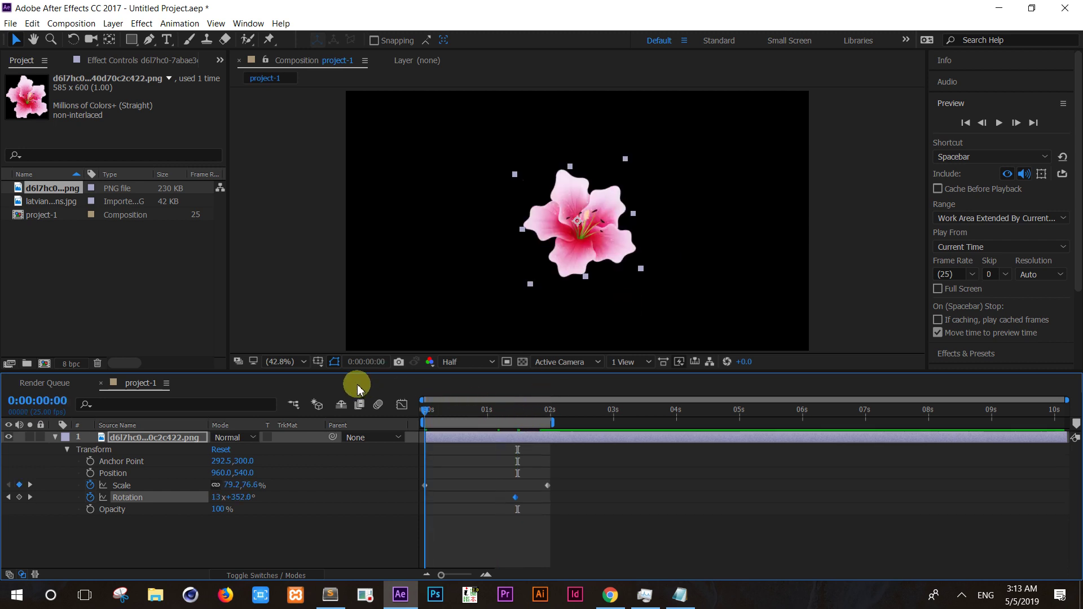
pyautogui.press('space')
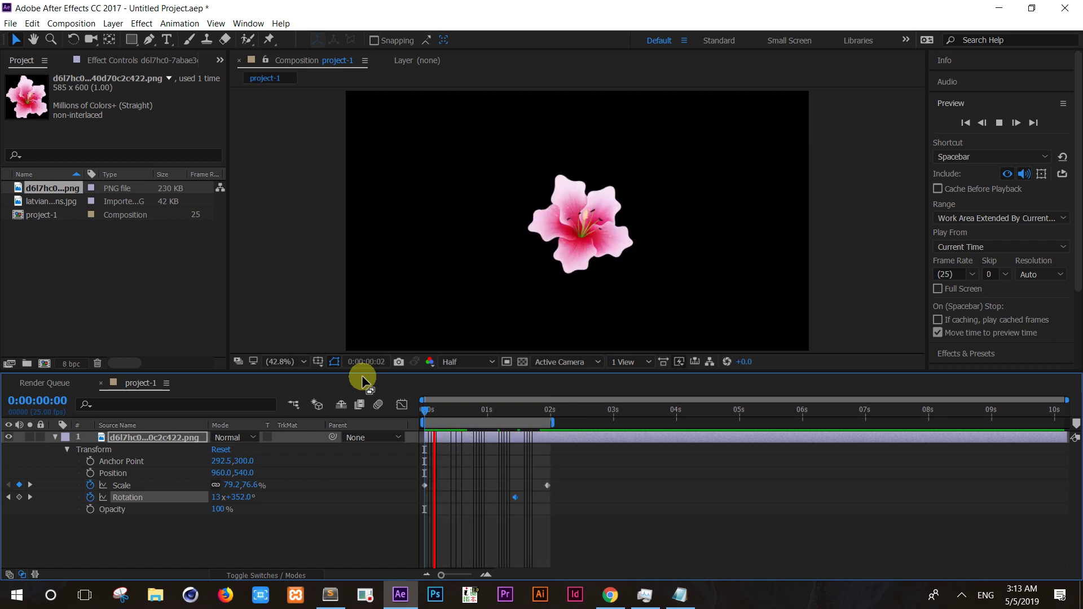
pyautogui.press('space')
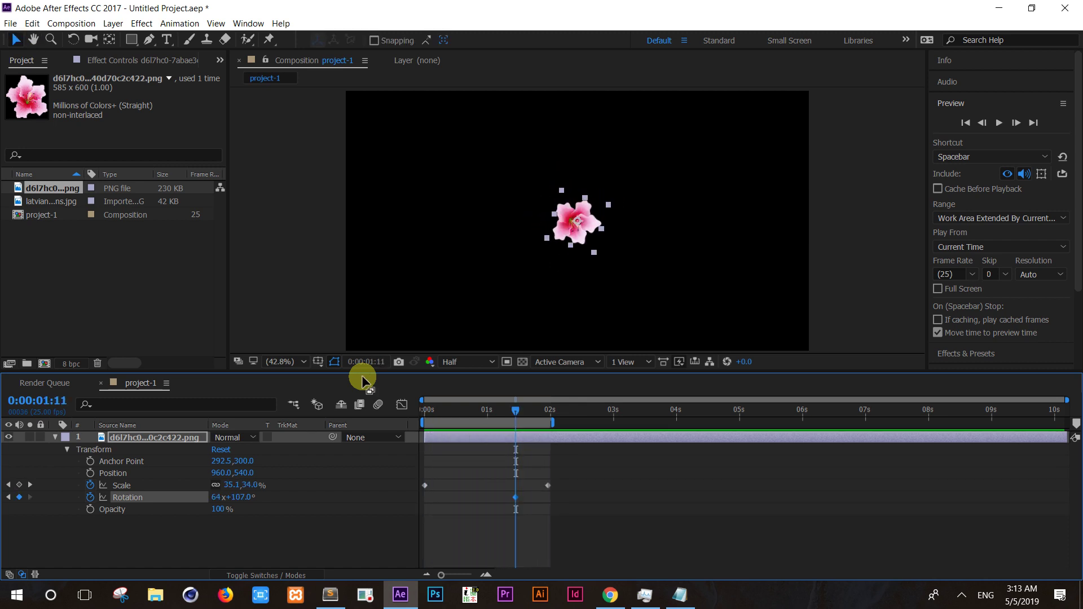
# - Move the later Rotation keyframe to 0 s and set Rotation to 64x+122° at 0:00:01:11
pyautogui.moveTo(517, 499); pyautogui.dragTo(425, 504)
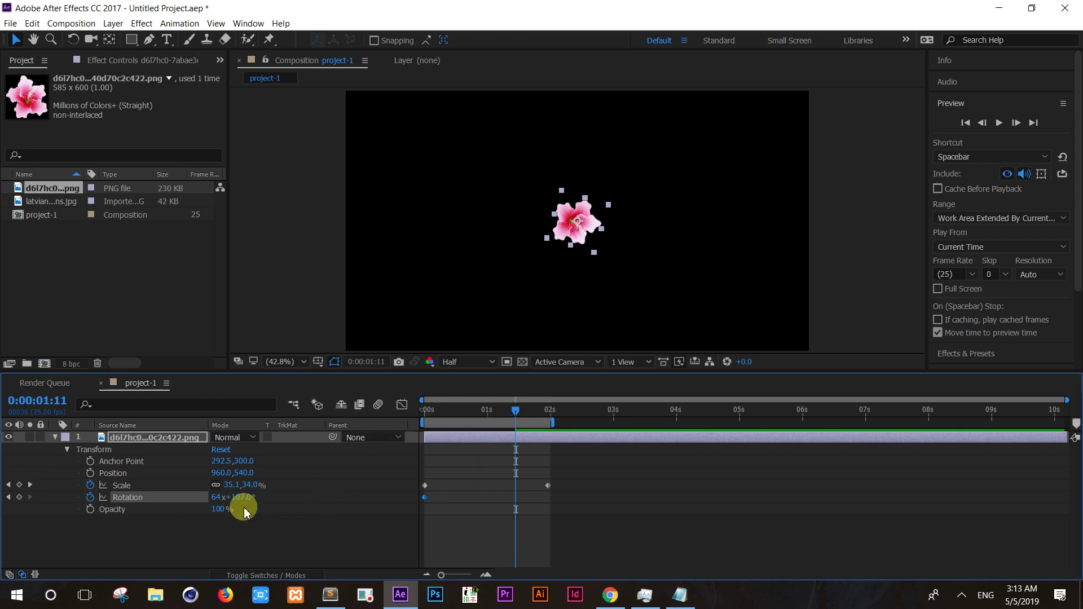
pyautogui.moveTo(241, 504); pyautogui.dragTo(248, 504)
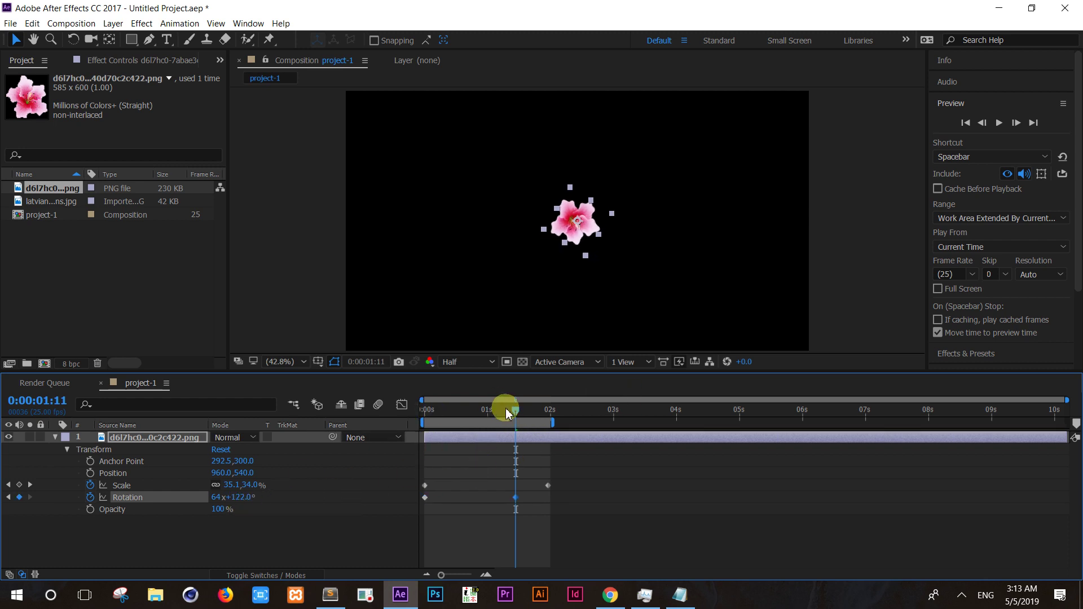
pyautogui.moveTo(515, 415); pyautogui.dragTo(426, 411)
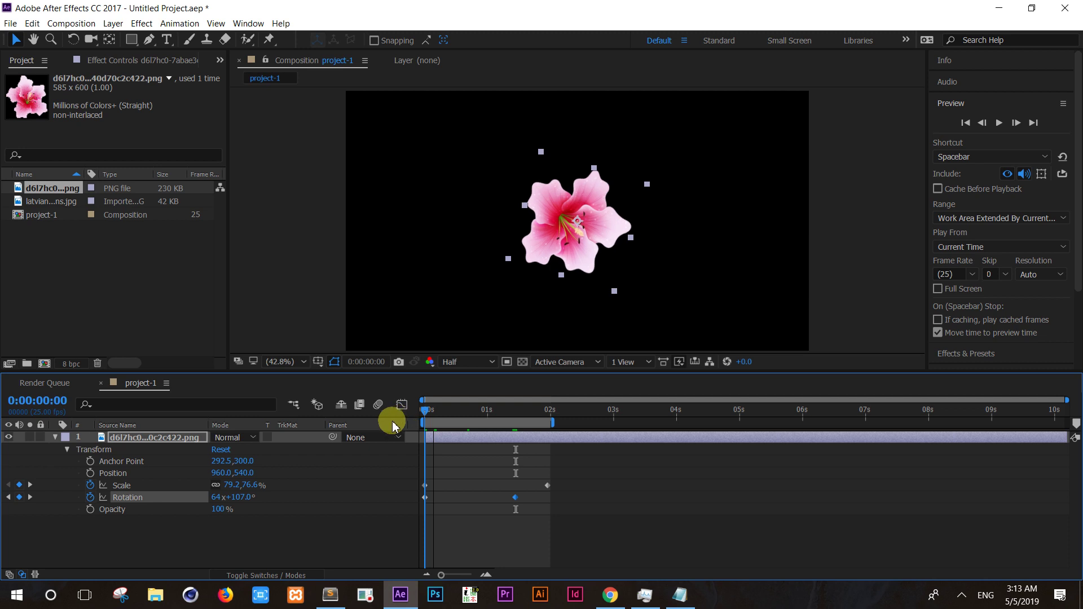
# - Switch the Preview panel from looping to Play Once, test the playback, then bring up Notepad
pyautogui.press('space')
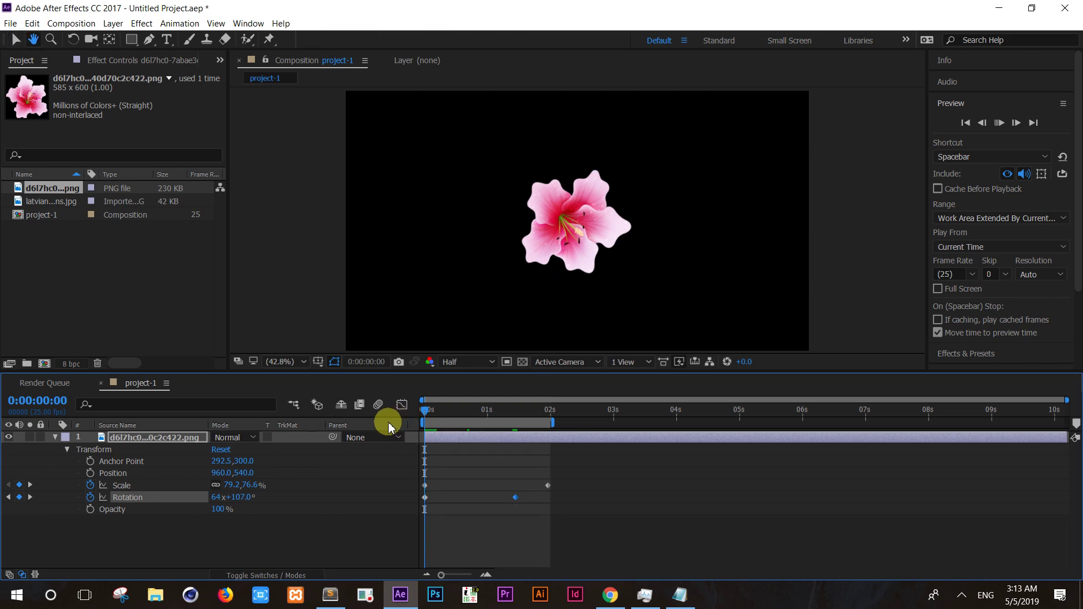
pyautogui.press('space')
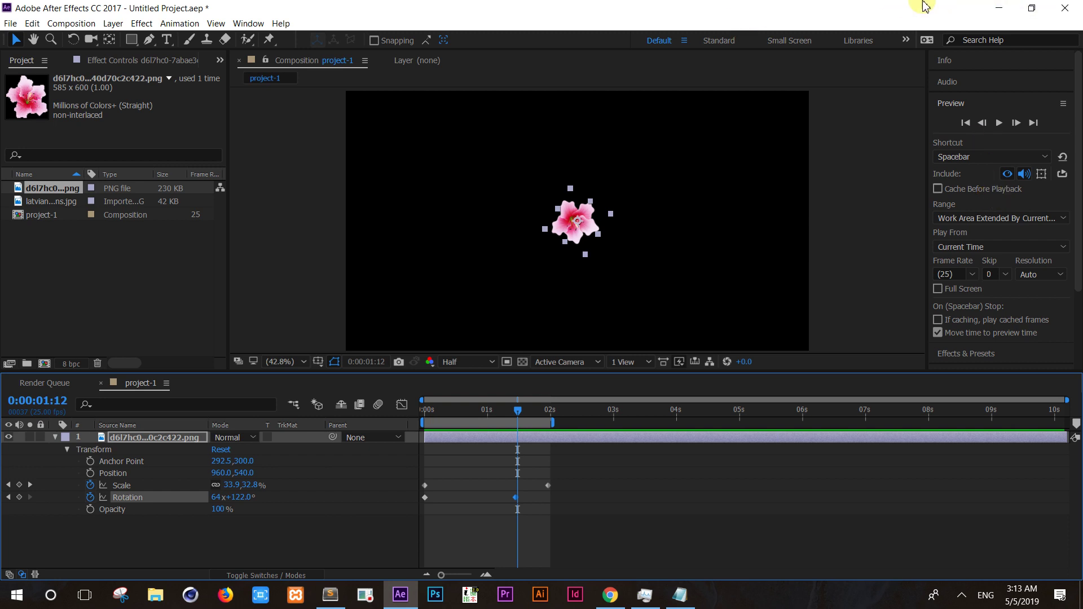
pyautogui.click(1063, 175)
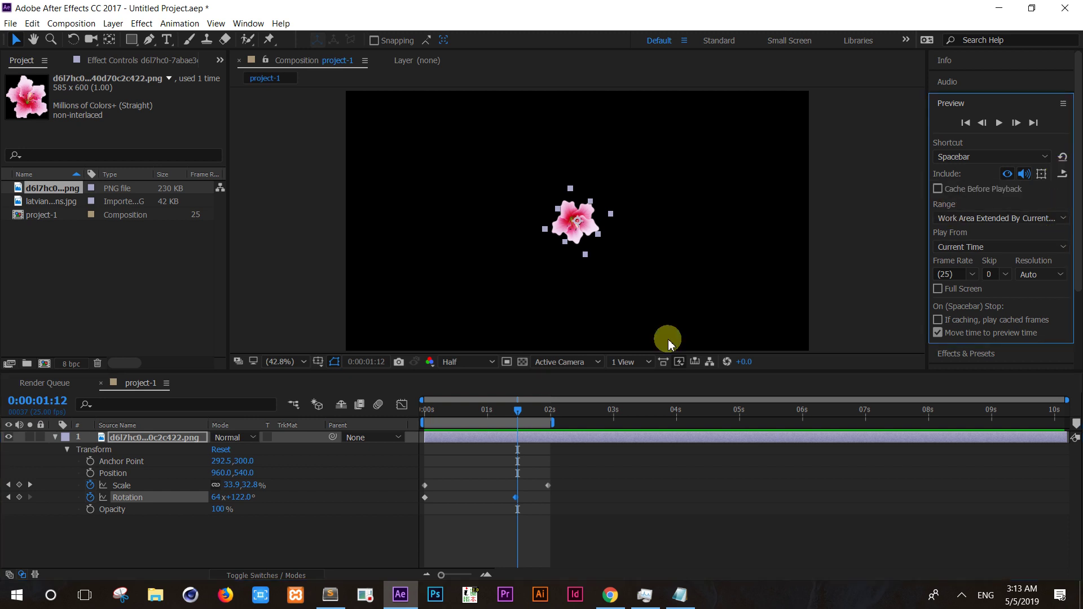
pyautogui.press('space')
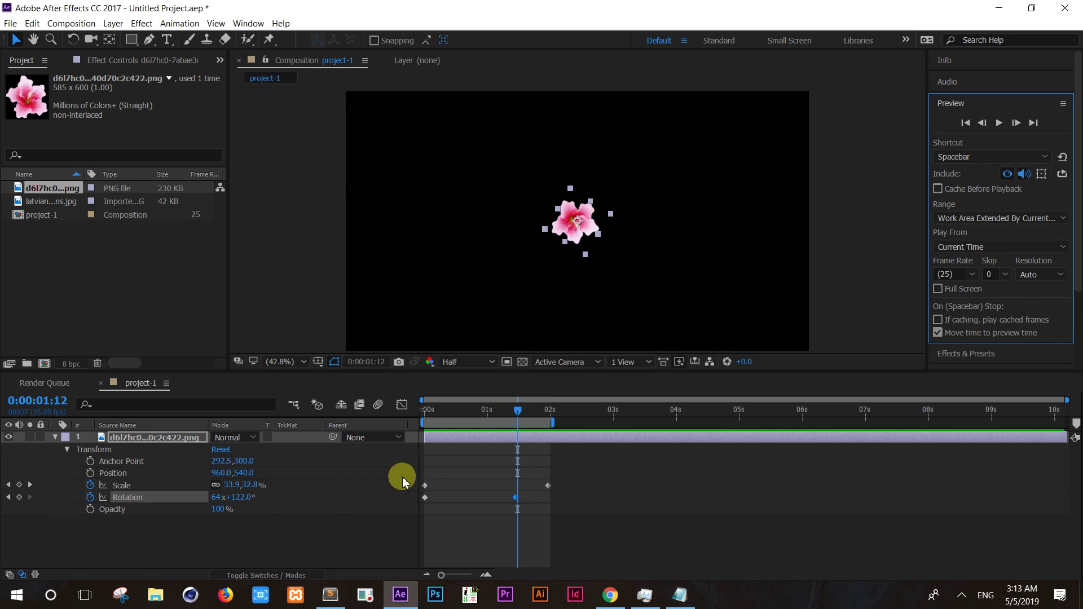
pyautogui.press('space')
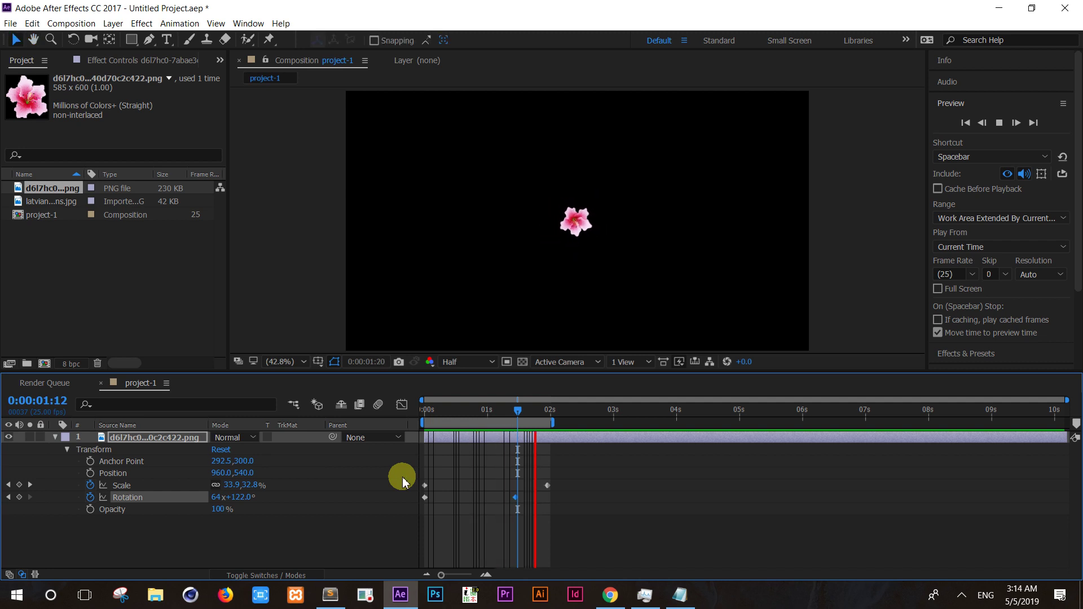
pyautogui.press('space')
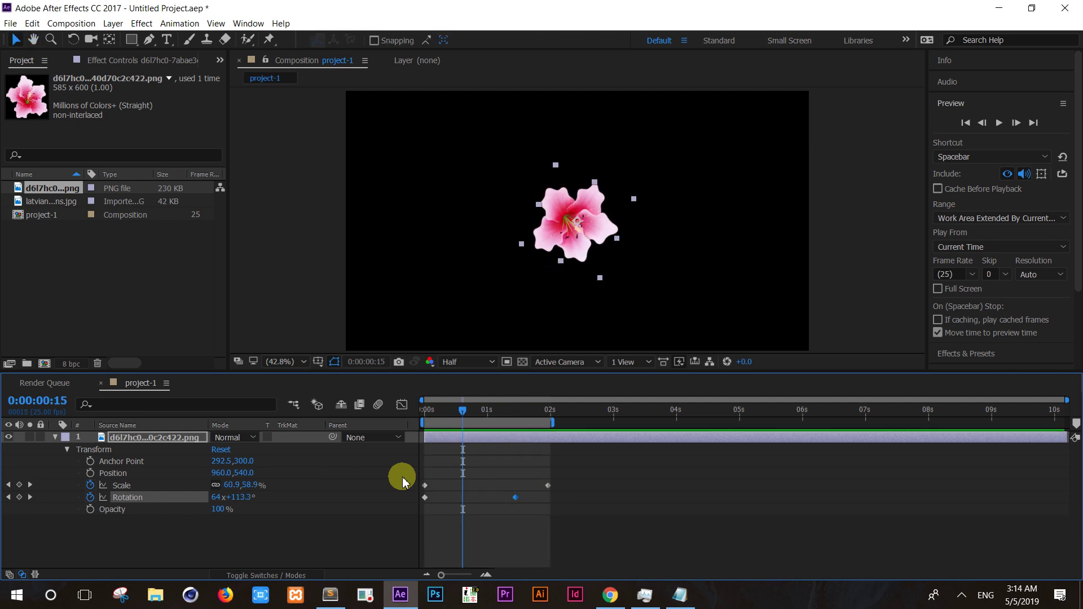
pyautogui.click(682, 595)
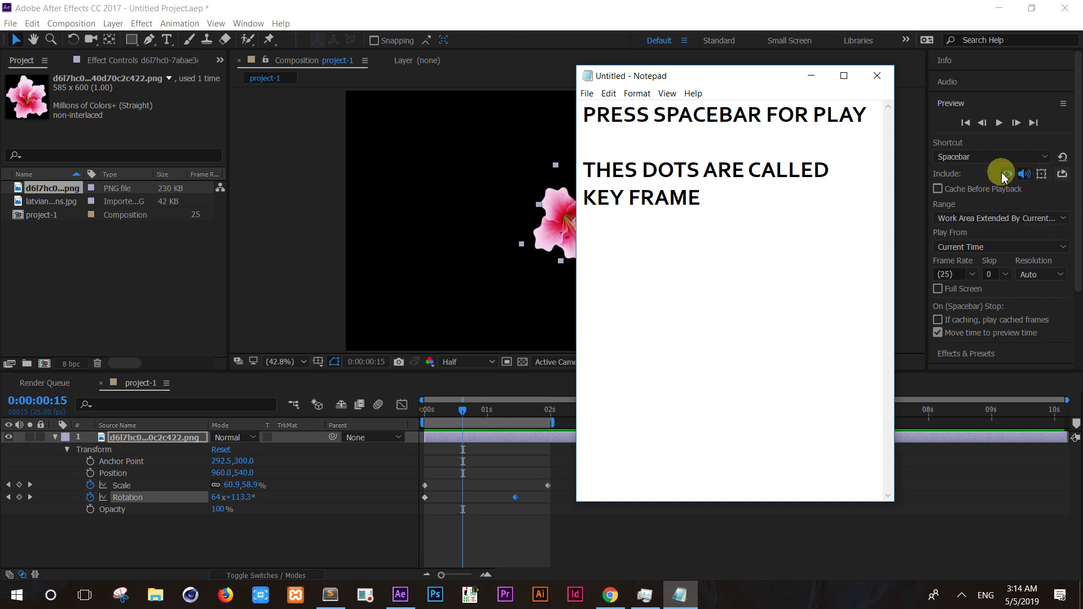
# - Add the Notepad line 'Press this icon for loop', then return to the lily composition
pyautogui.press('Return')
pyautogui.press('Return')
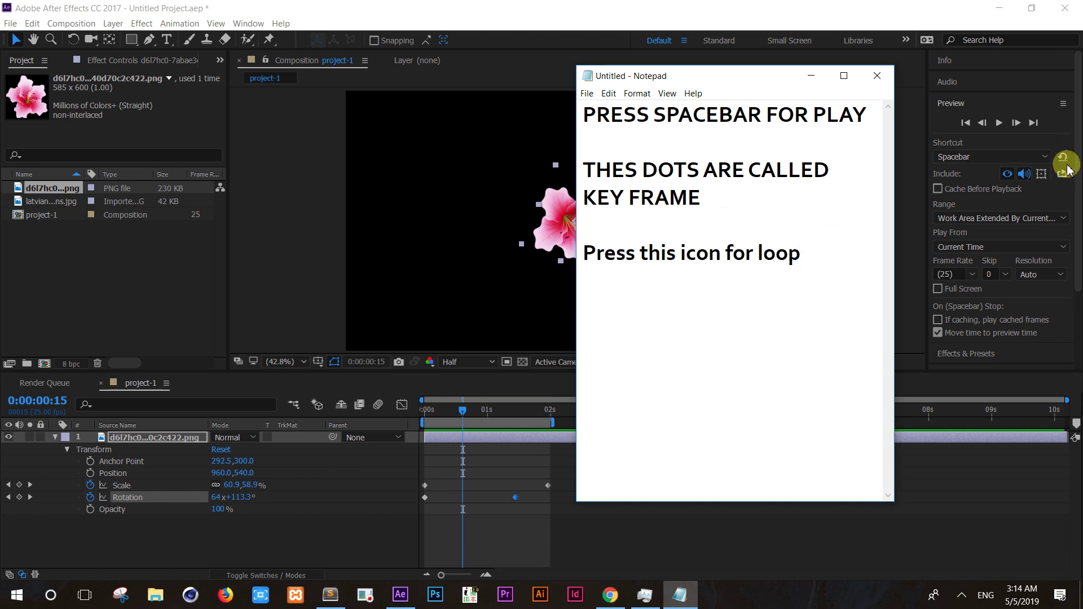
pyautogui.click(689, 538)
pyautogui.click(698, 516)
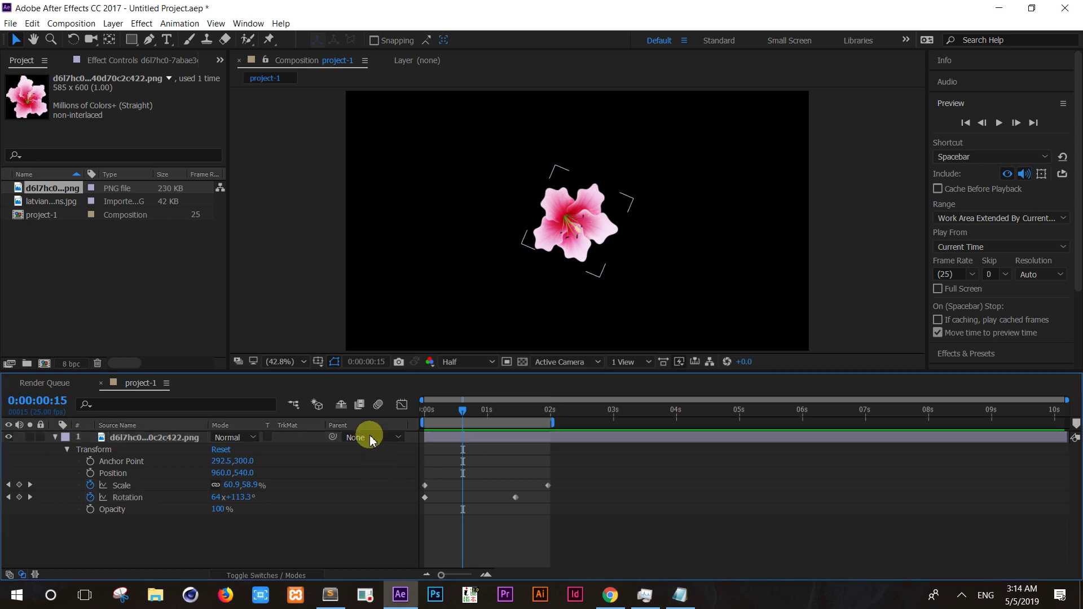
# - Fold away Layer 1's transform properties and deselect the lily layer
pyautogui.click(55, 437)
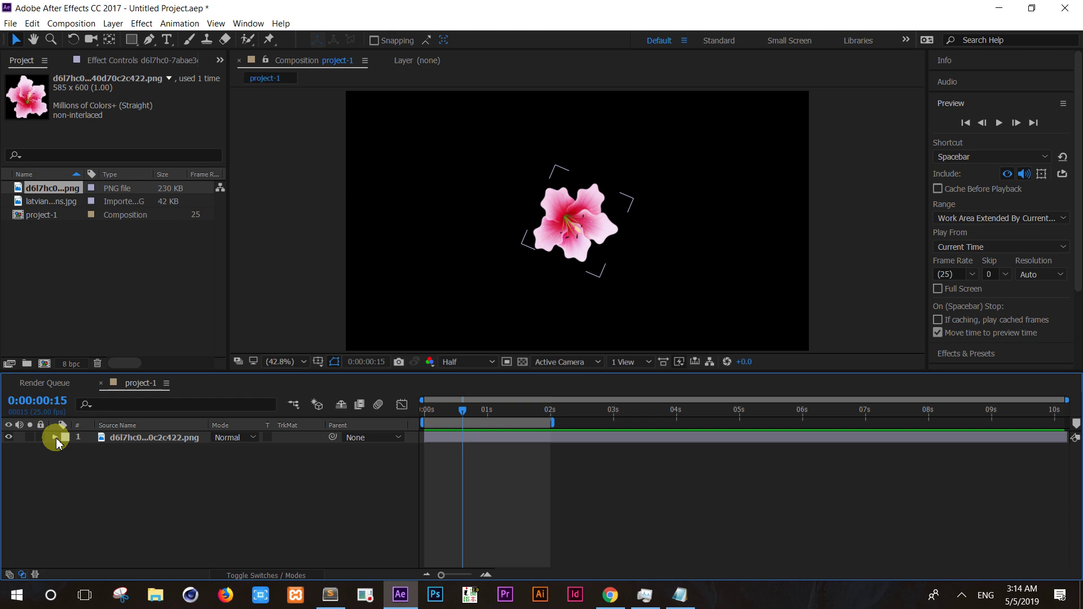
pyautogui.click(12, 483)
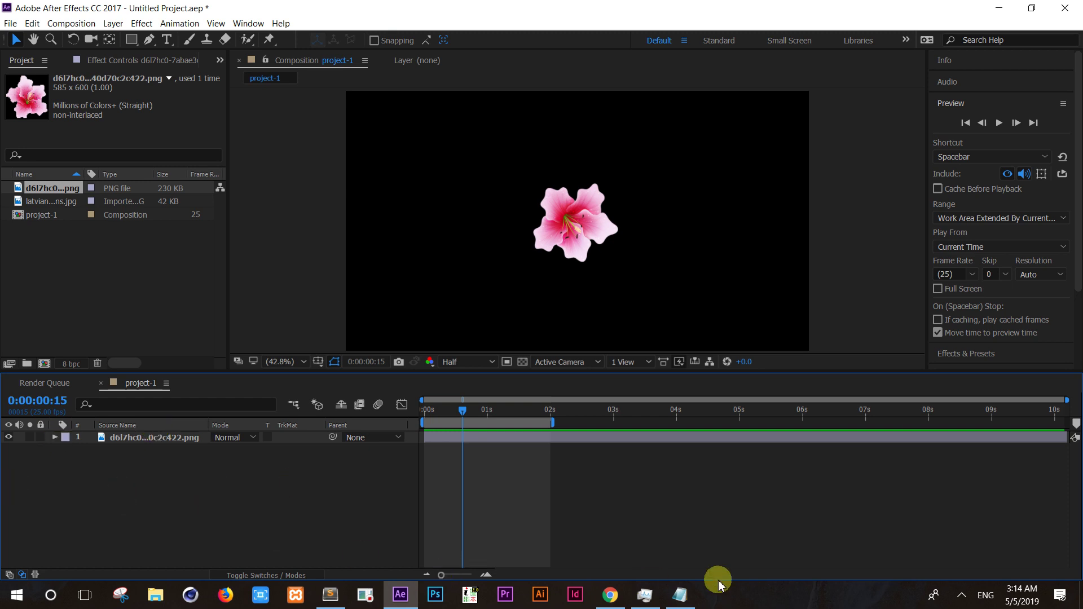
# - Bring up the Notepad notes listing the loop tip and the S (scale) and P (position) shortcuts
pyautogui.click(679, 594)
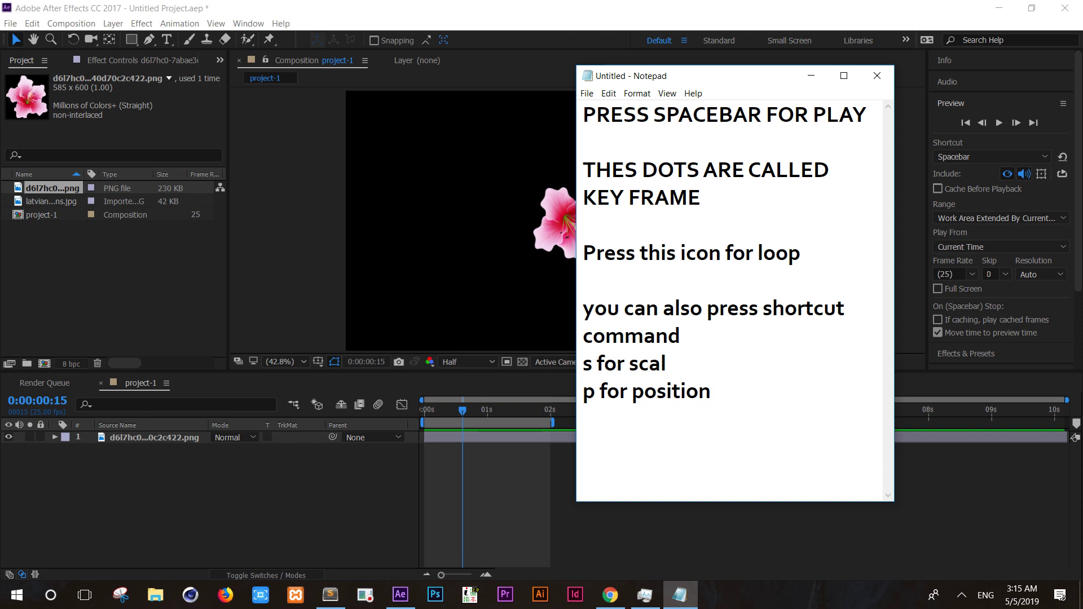
# - Keyframe the lily's Opacity at 100% (0:09), 41% (1:00) and 0% (1:20), then rewind to 0
pyautogui.click(311, 486)
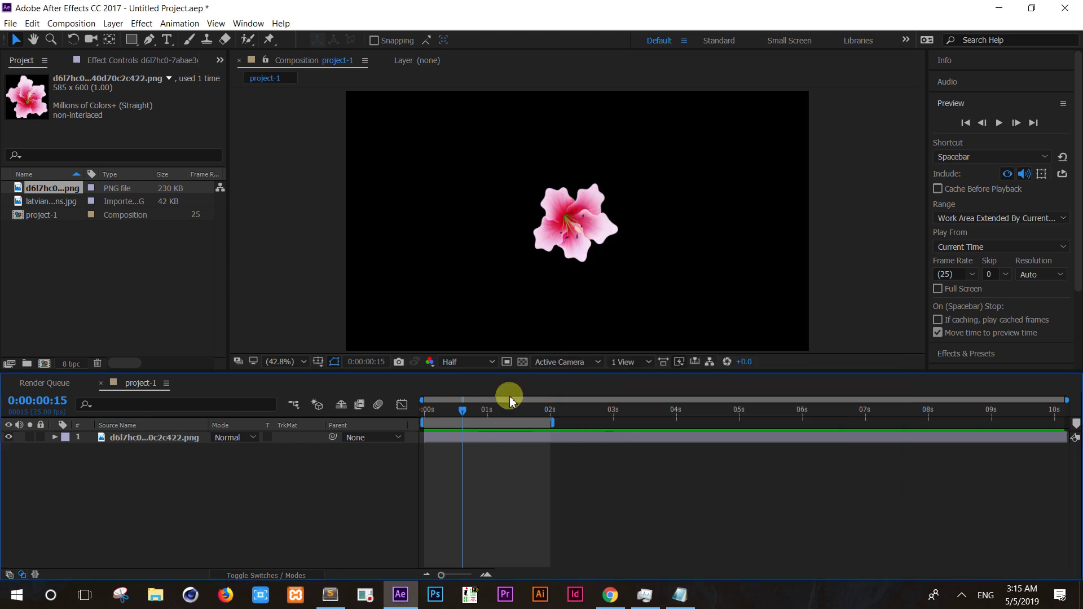
pyautogui.click(55, 438)
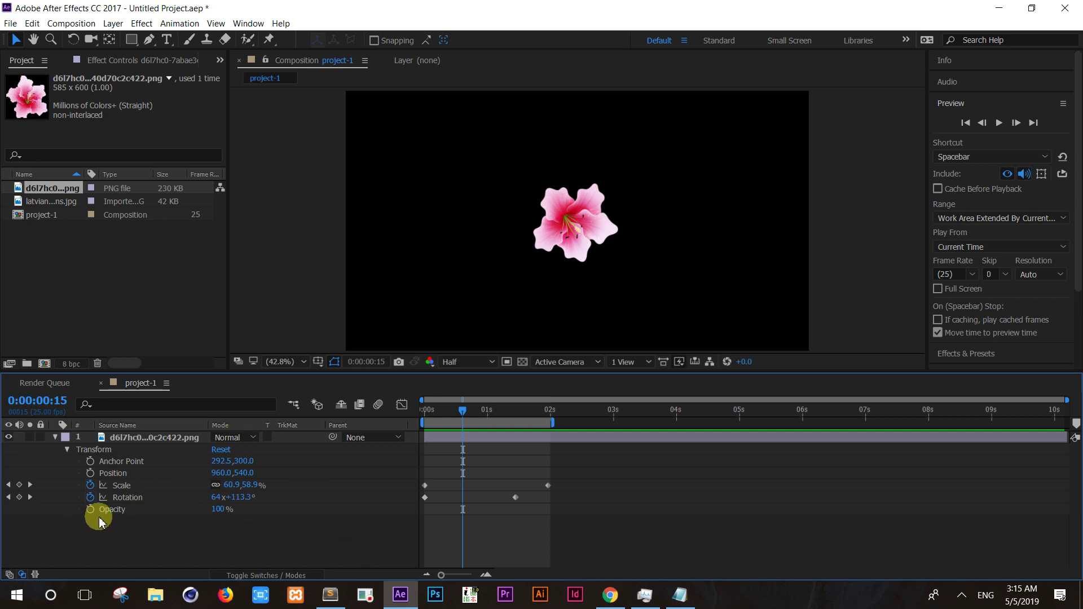
pyautogui.click(210, 526)
pyautogui.click(462, 415)
pyautogui.moveTo(463, 415); pyautogui.dragTo(448, 420)
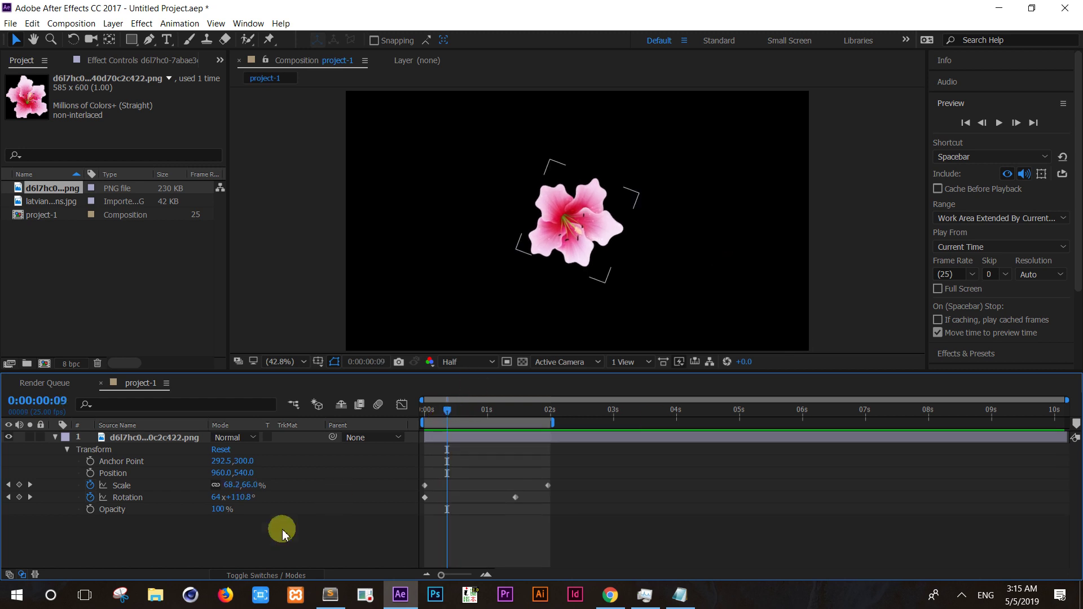
pyautogui.click(90, 510)
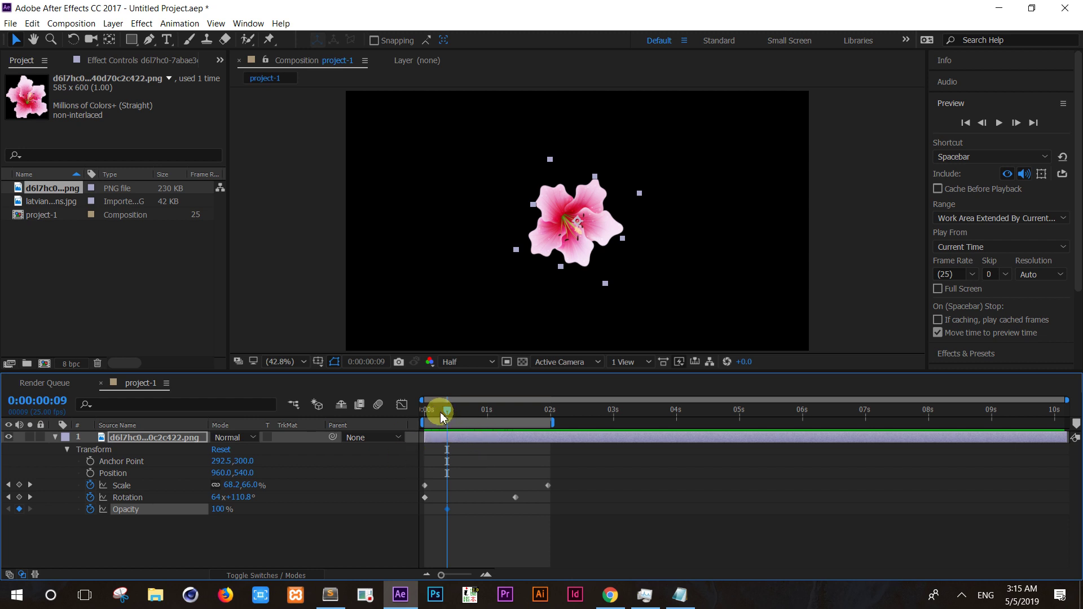
pyautogui.moveTo(445, 415); pyautogui.dragTo(487, 416)
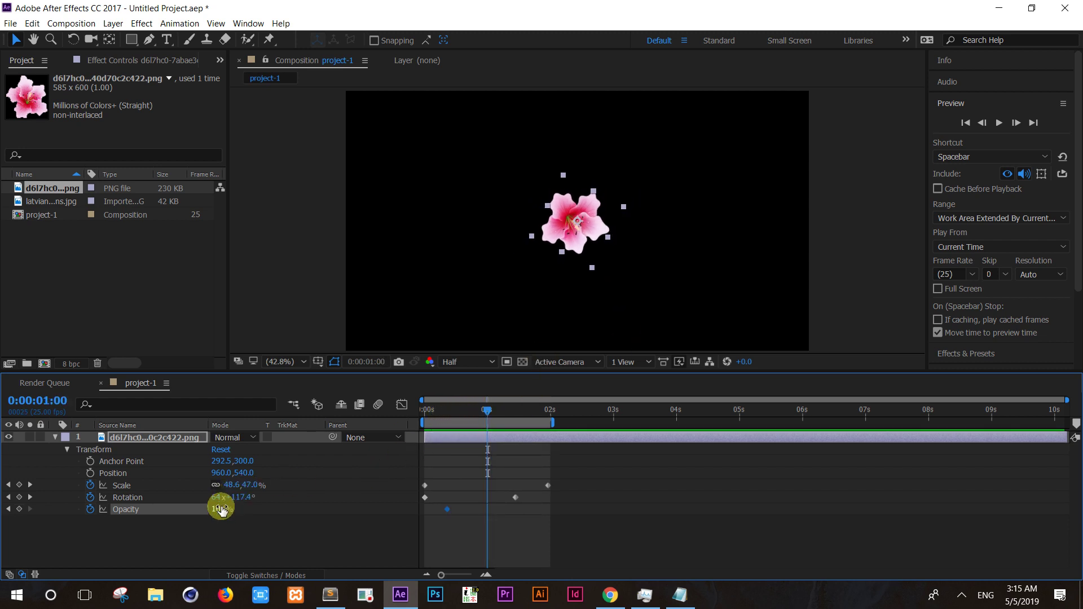
pyautogui.moveTo(217, 509); pyautogui.dragTo(181, 511)
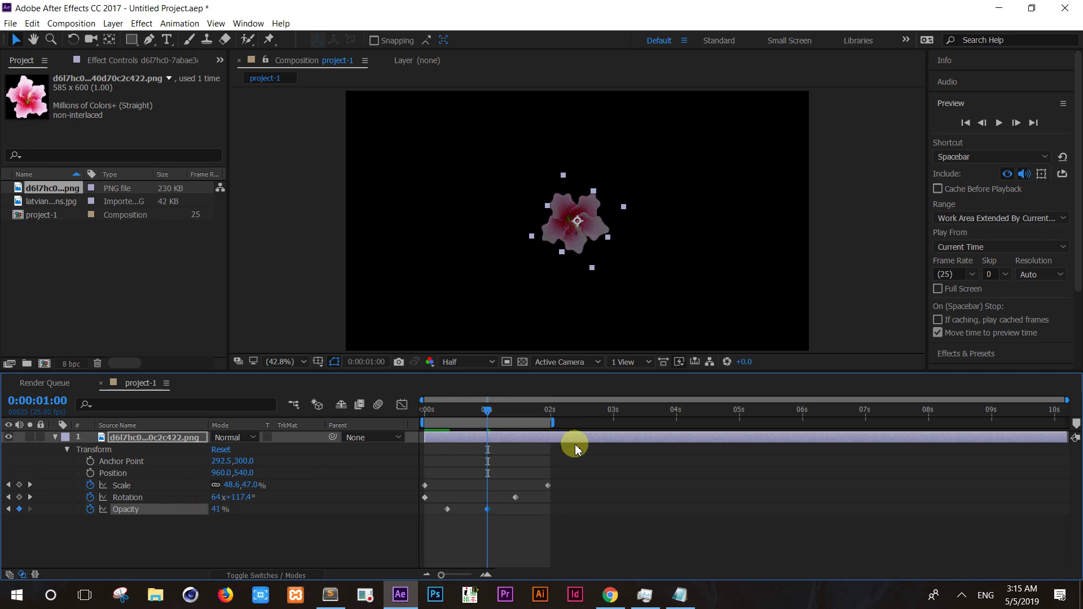
pyautogui.moveTo(492, 411); pyautogui.dragTo(538, 420)
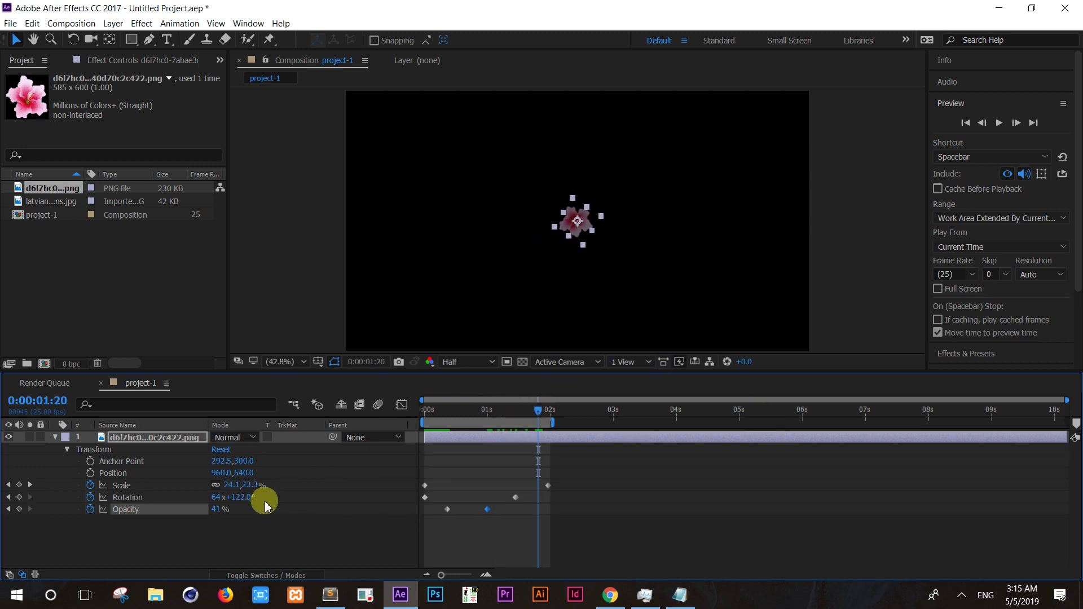
pyautogui.moveTo(217, 509); pyautogui.dragTo(194, 509)
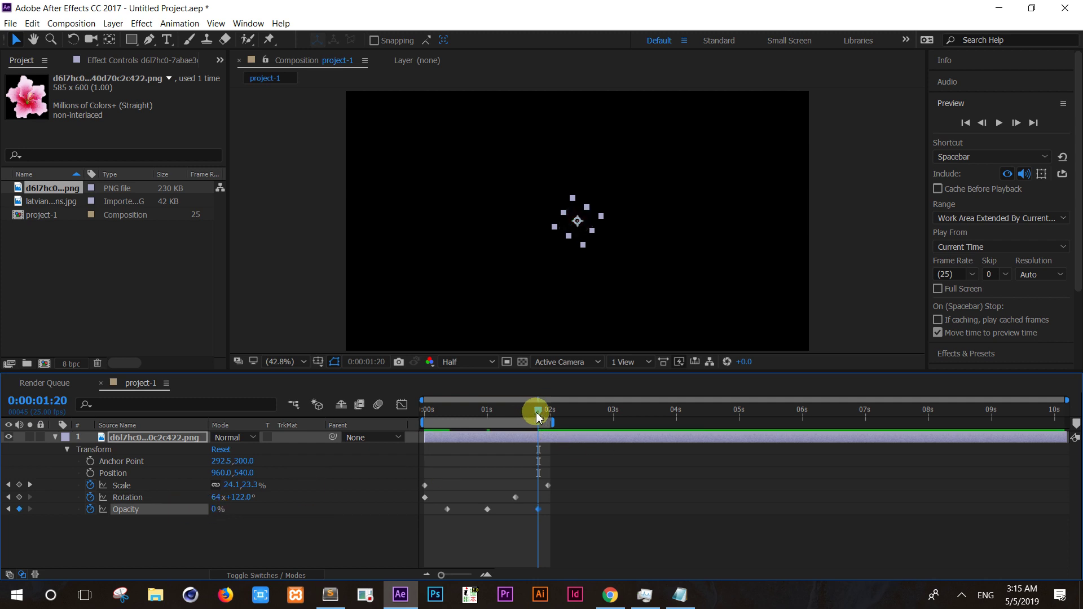
pyautogui.moveTo(515, 416); pyautogui.dragTo(424, 415)
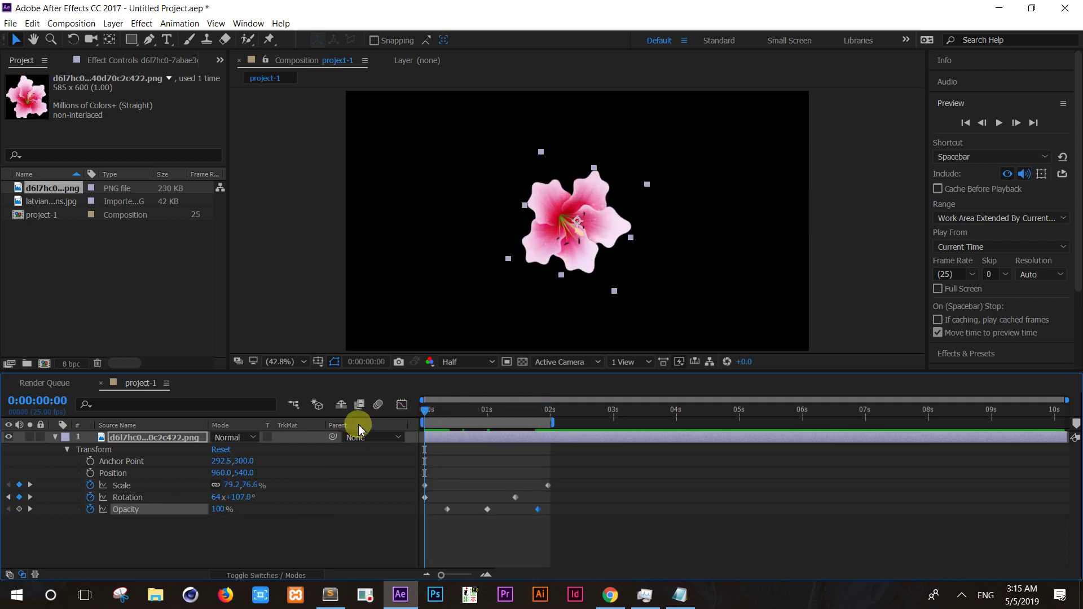
pyautogui.press('space')
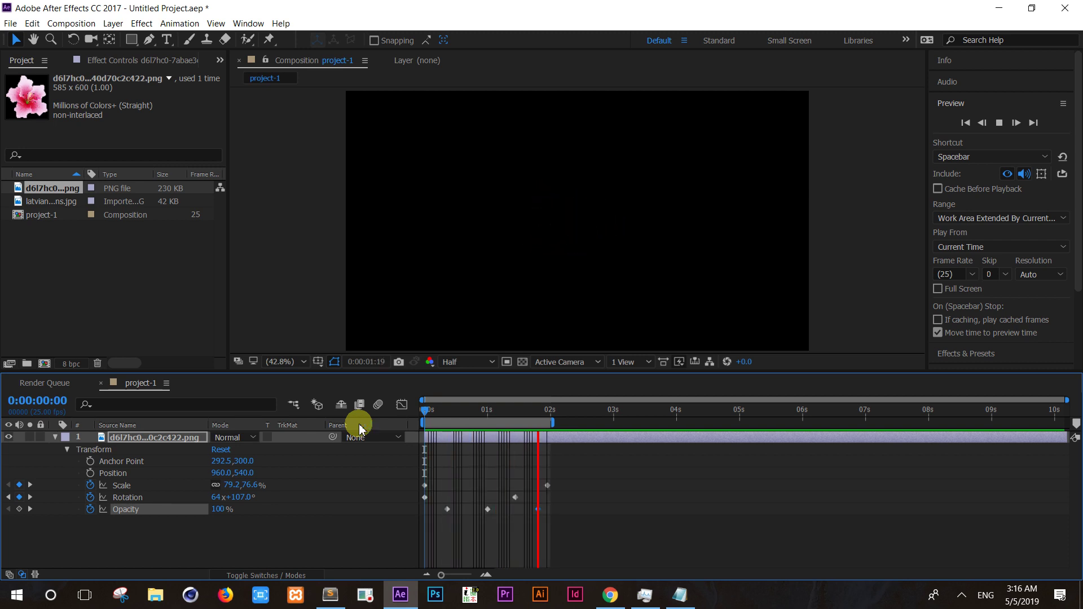
pyautogui.press('h')
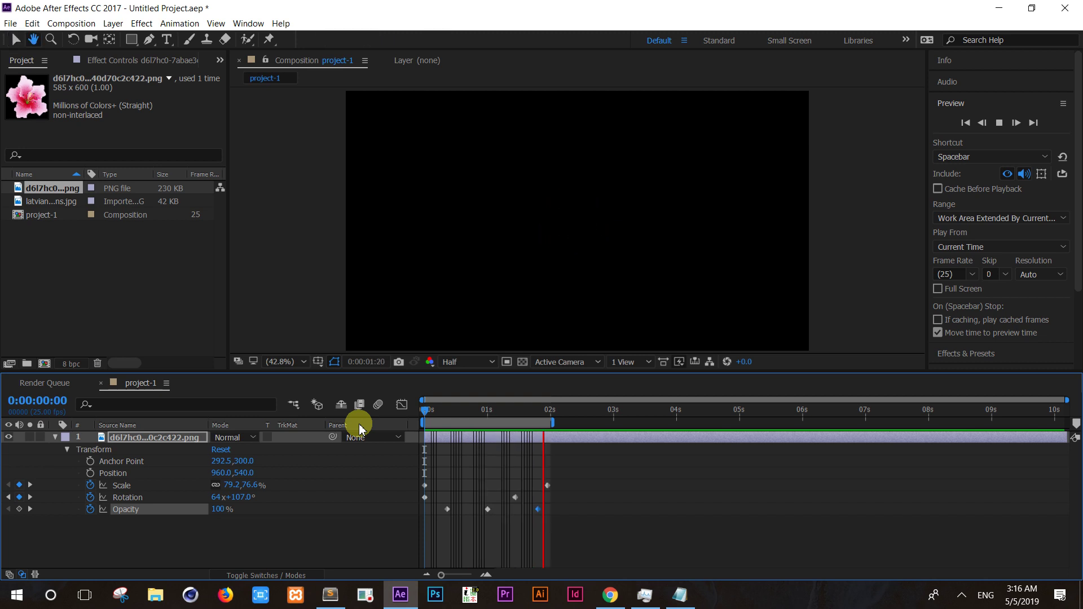
pyautogui.press('v')
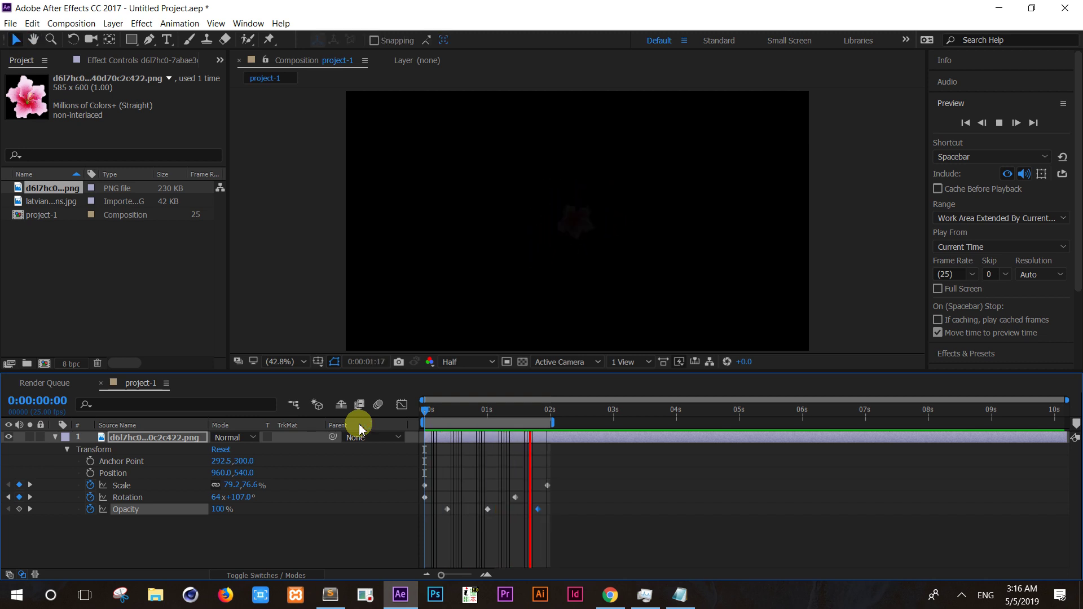
pyautogui.press('space')
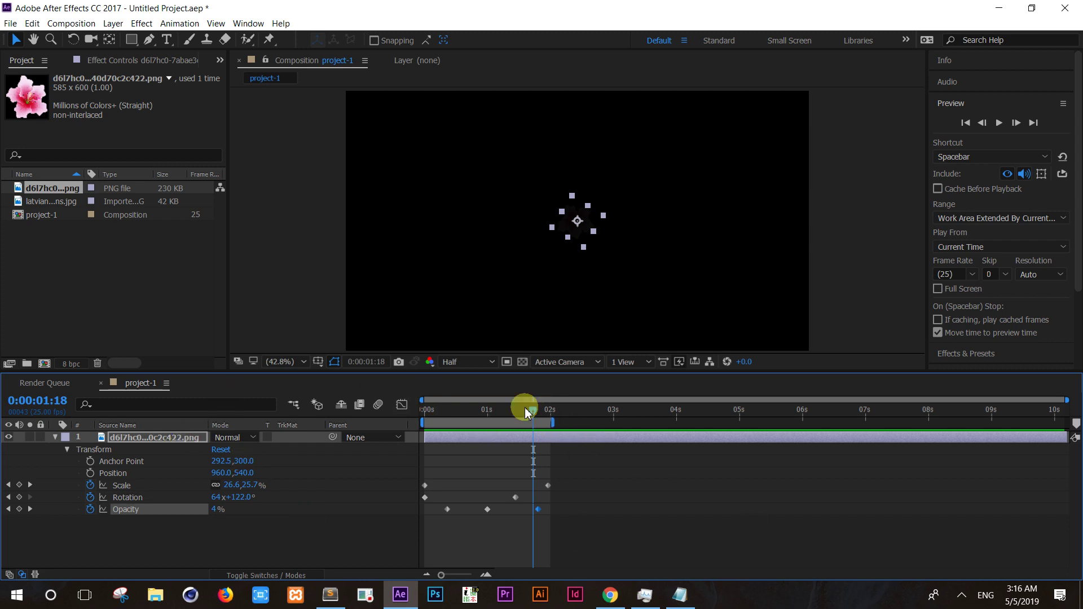
pyautogui.moveTo(533, 415); pyautogui.dragTo(410, 424)
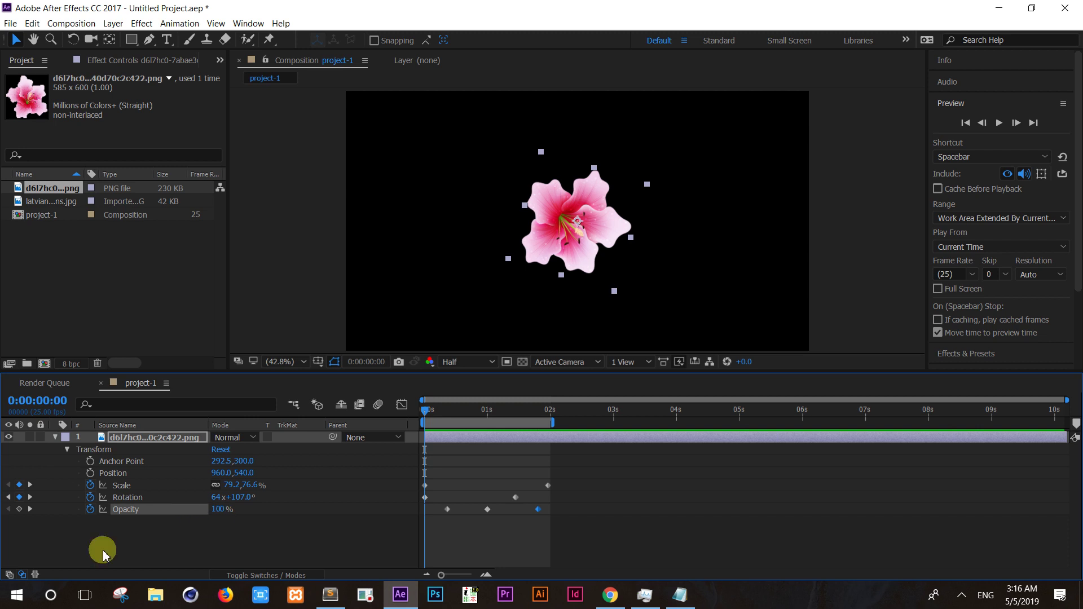
# - Keyframe Position from off-left at 0:00 to centre around 1s, then lower it at 1:23 to curve the path
pyautogui.moveTo(553, 228); pyautogui.dragTo(284, 202)
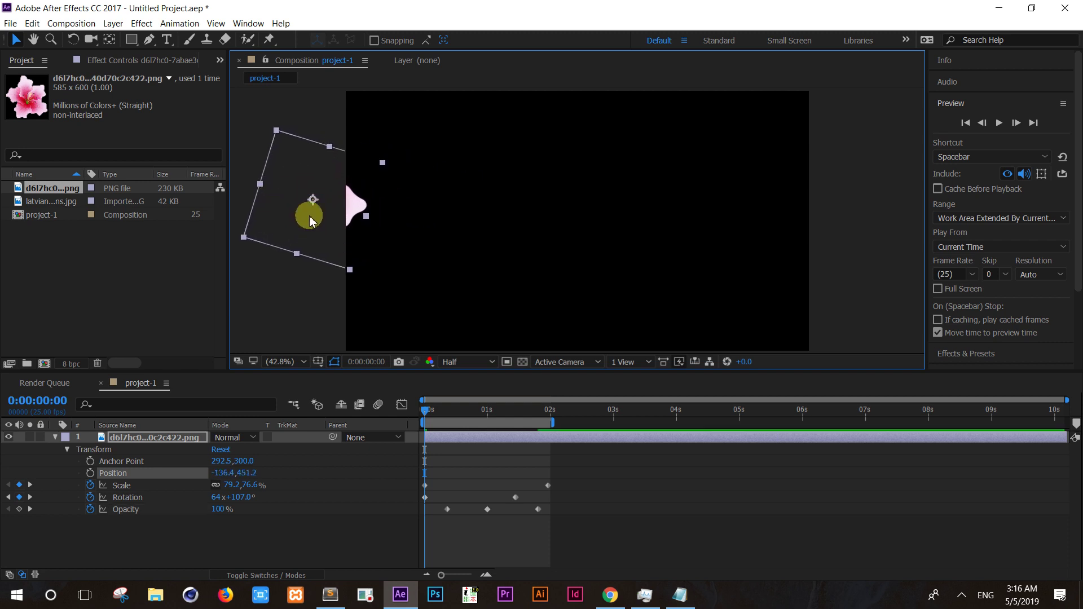
pyautogui.click(90, 475)
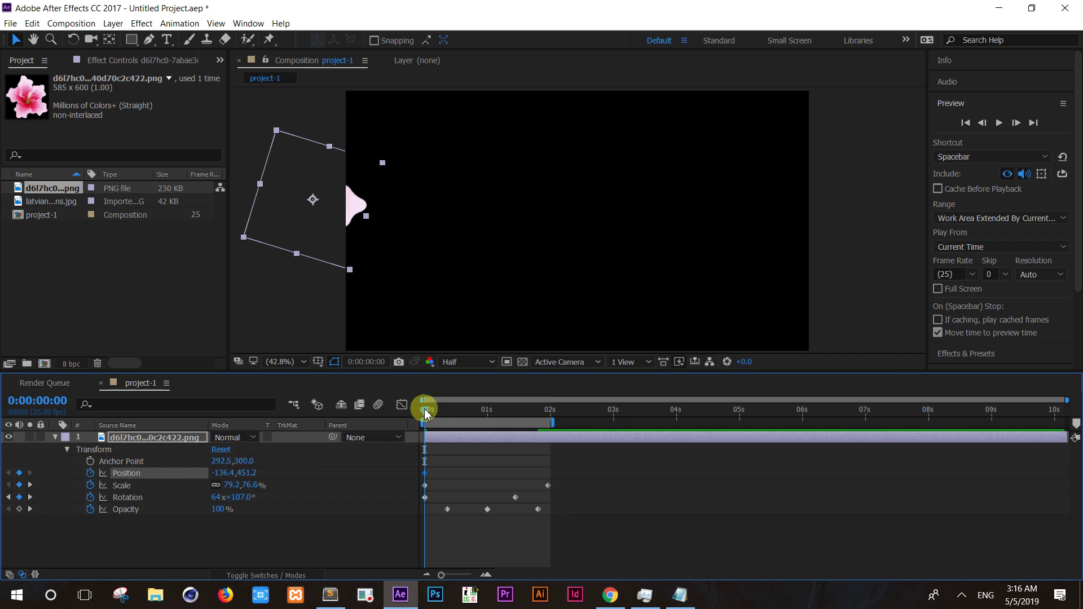
pyautogui.moveTo(426, 414); pyautogui.dragTo(546, 412)
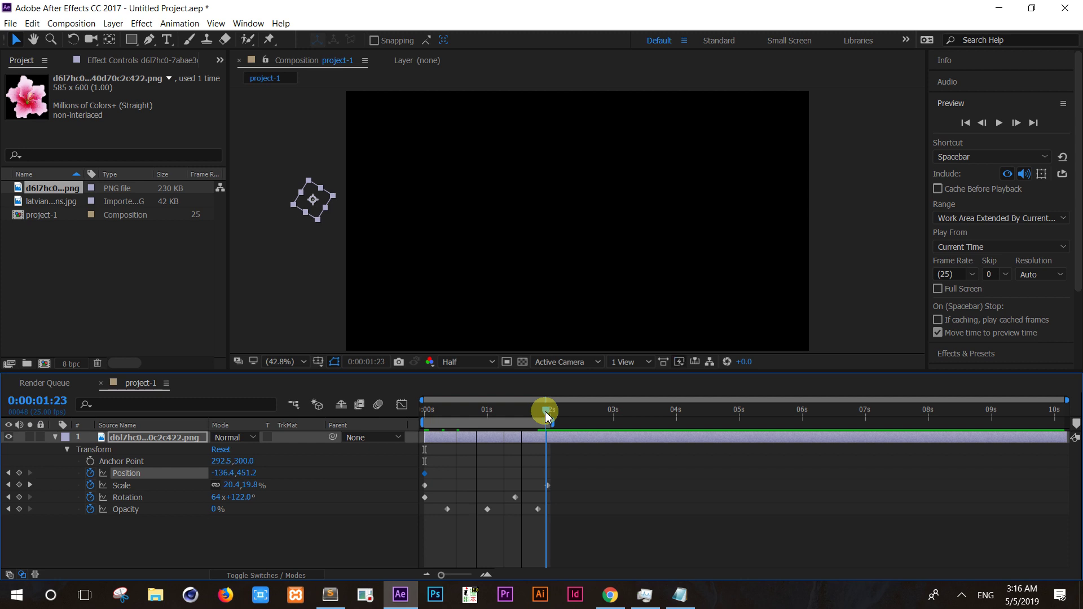
pyautogui.click(313, 202)
pyautogui.moveTo(366, 208); pyautogui.dragTo(574, 207)
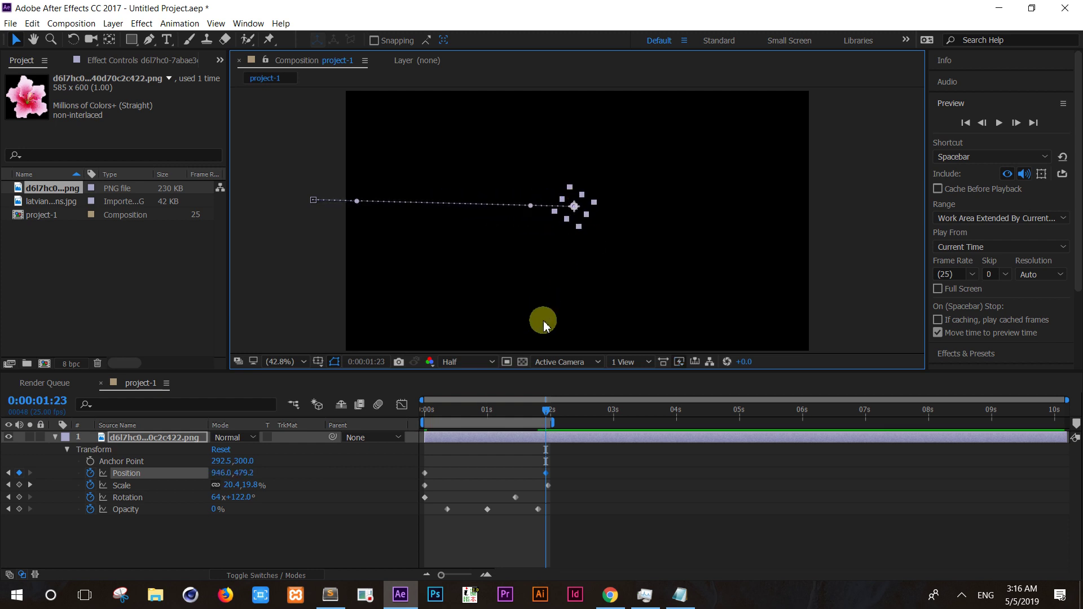
pyautogui.moveTo(546, 474); pyautogui.dragTo(486, 479)
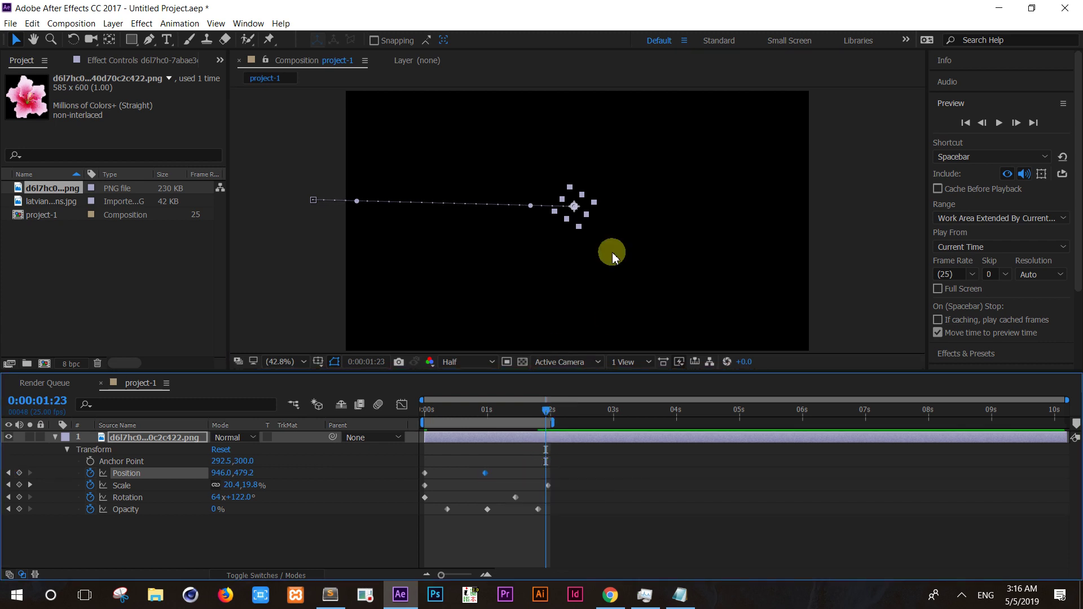
pyautogui.moveTo(576, 211); pyautogui.dragTo(591, 277)
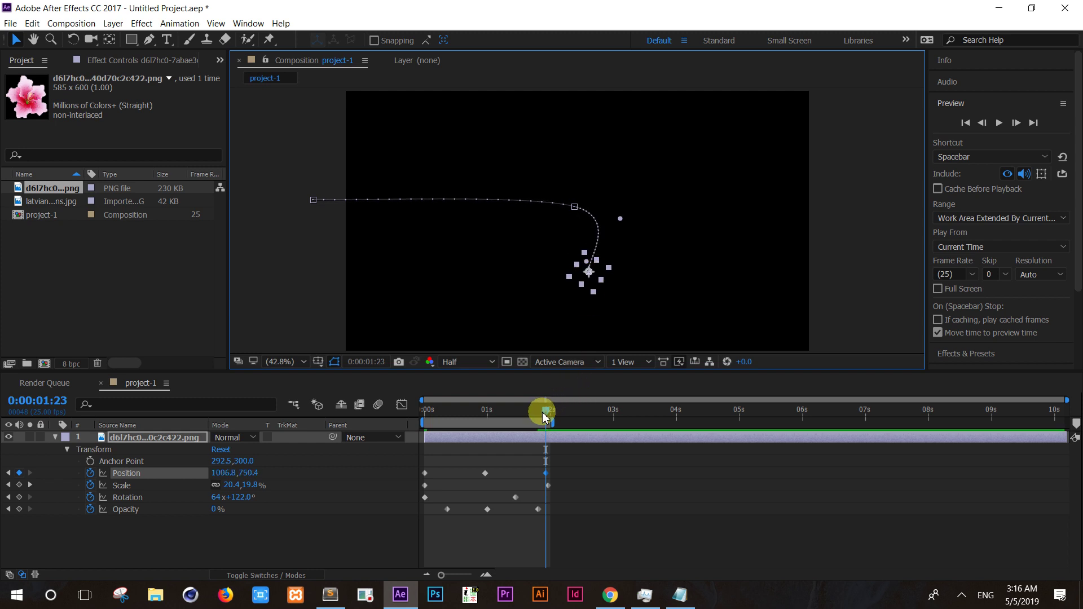
pyautogui.moveTo(545, 417); pyautogui.dragTo(410, 424)
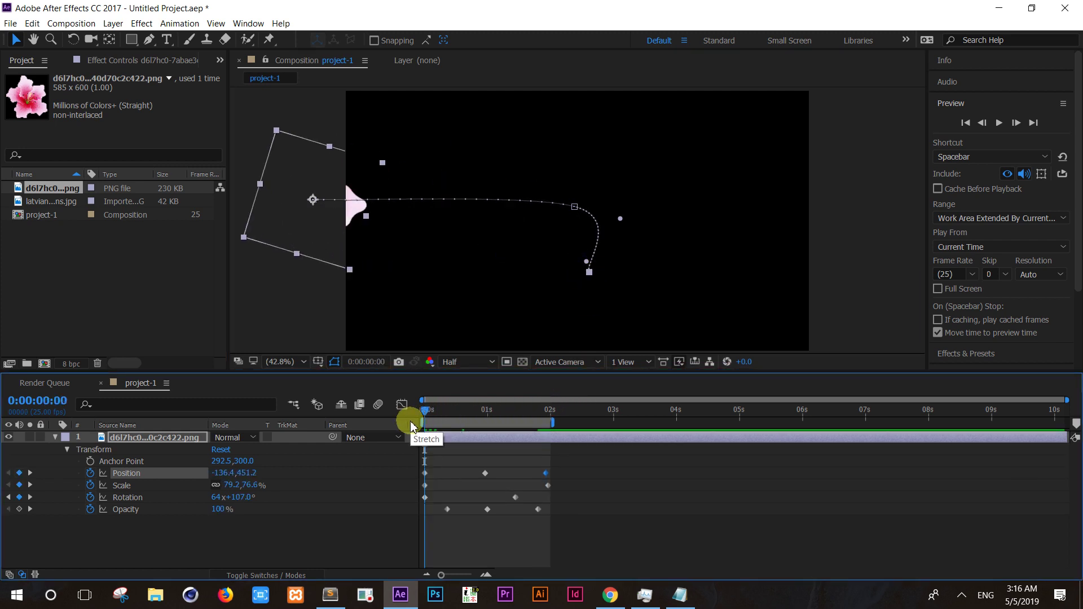
# - Preview the finished lily animation, stop it at 0:00:00:10, and reveal the hidden system tray icons
pyautogui.press('space')
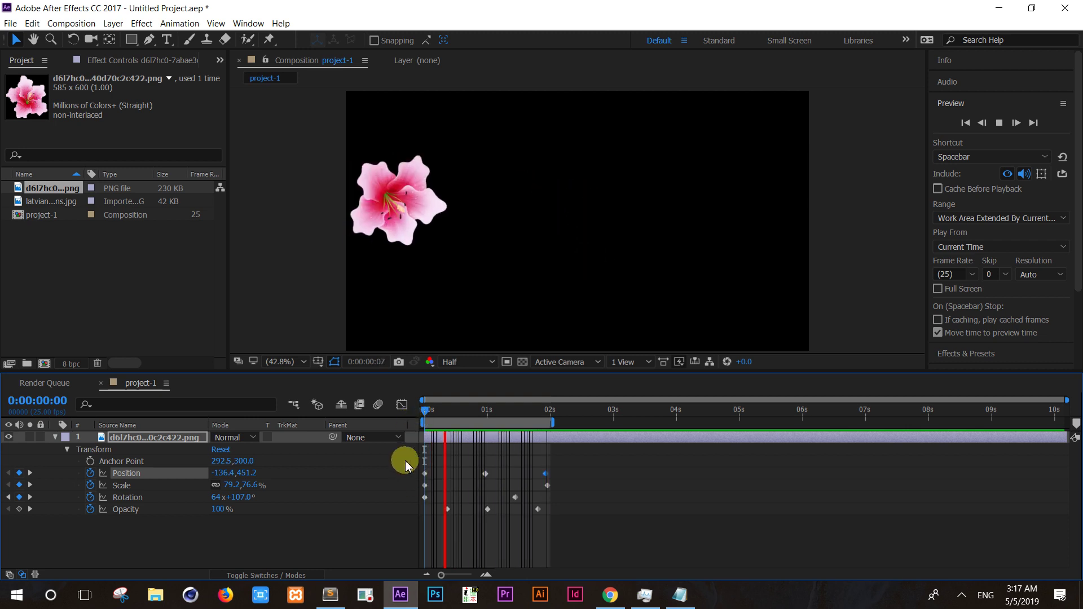
pyautogui.click(540, 595)
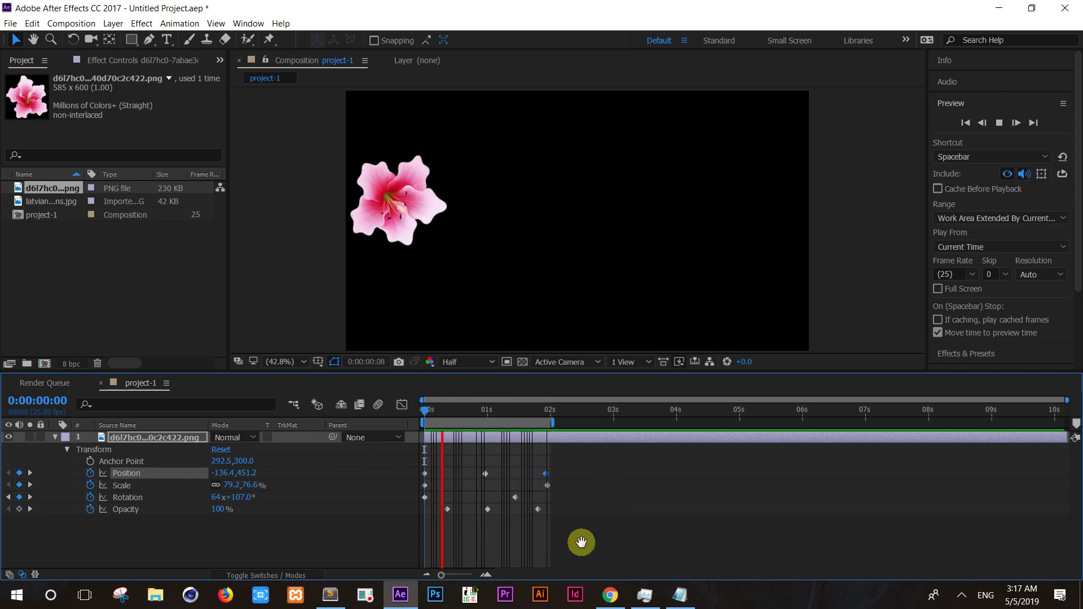
pyautogui.press('space')
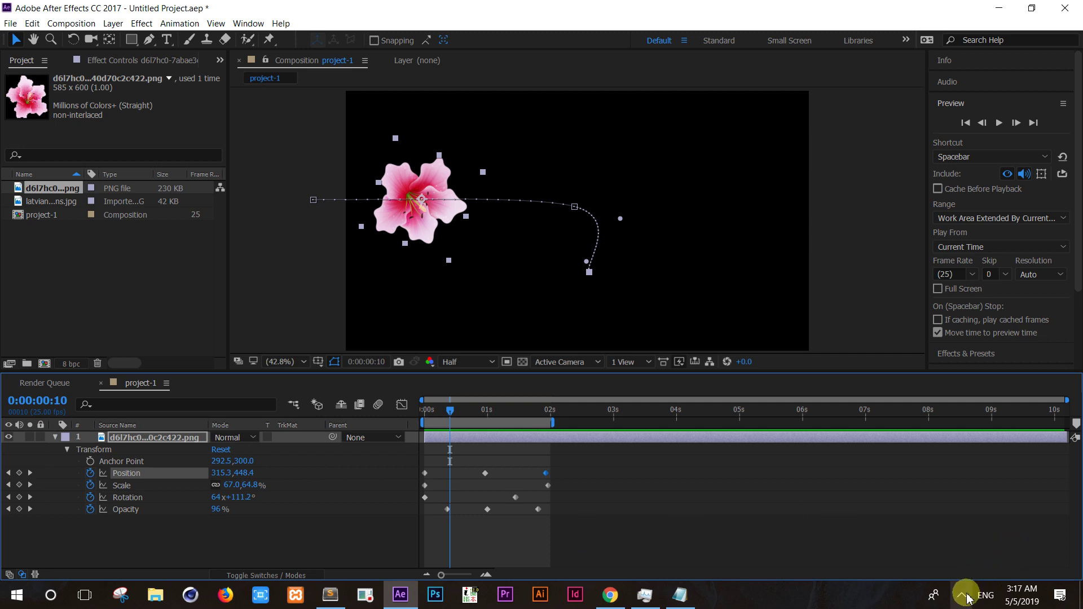
pyautogui.click(963, 596)
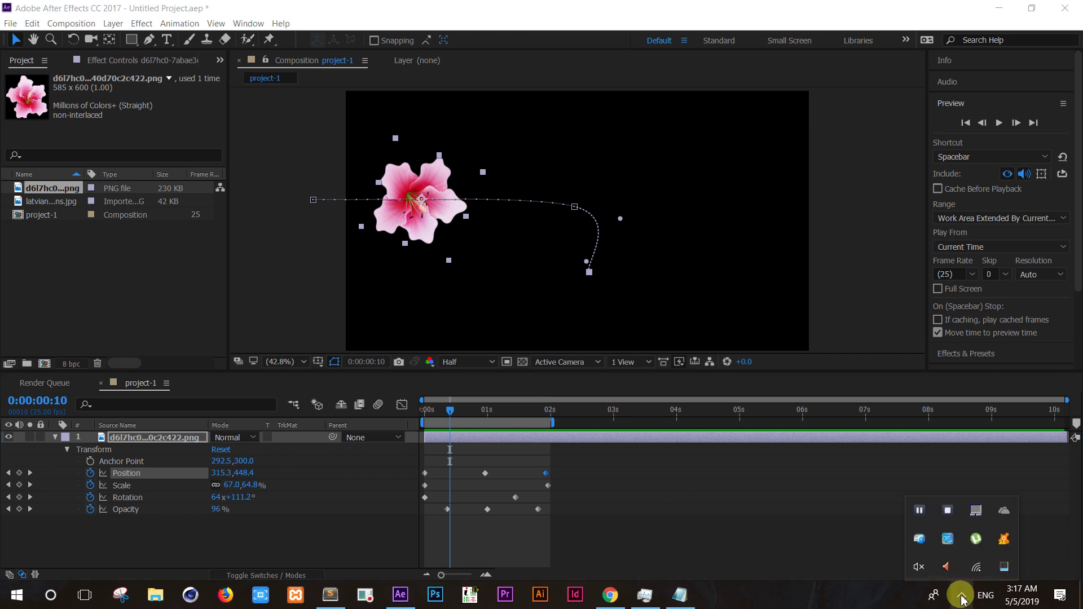